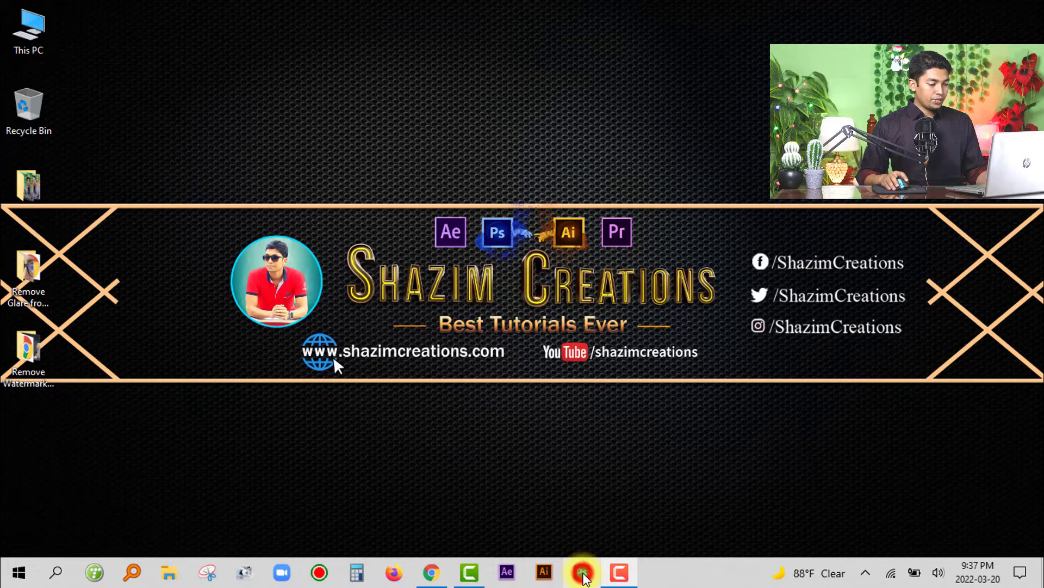
Switch to Photoshop and open the blog_3_banner image
left_click(582, 572)
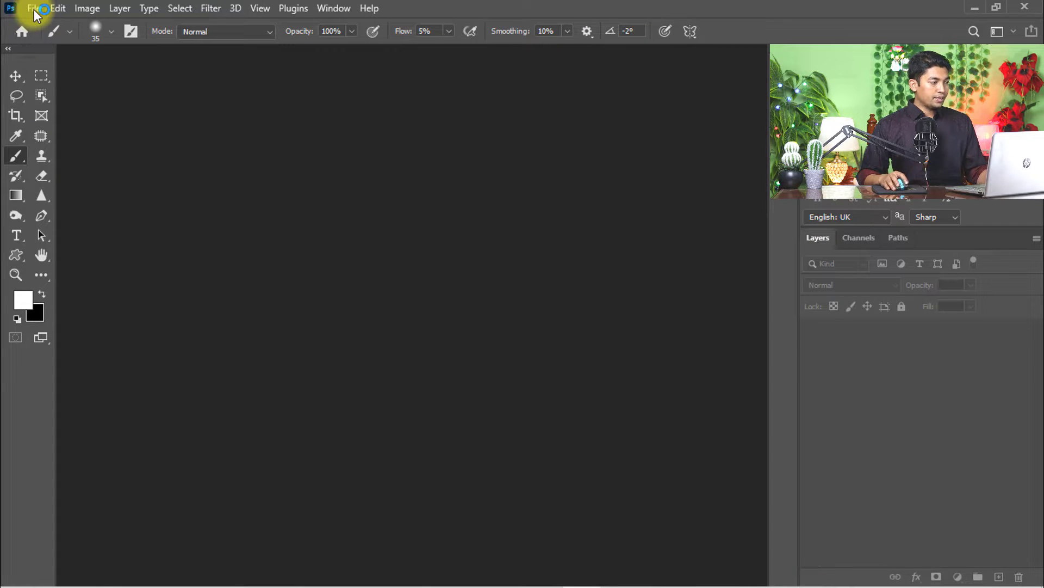
left_click(34, 9)
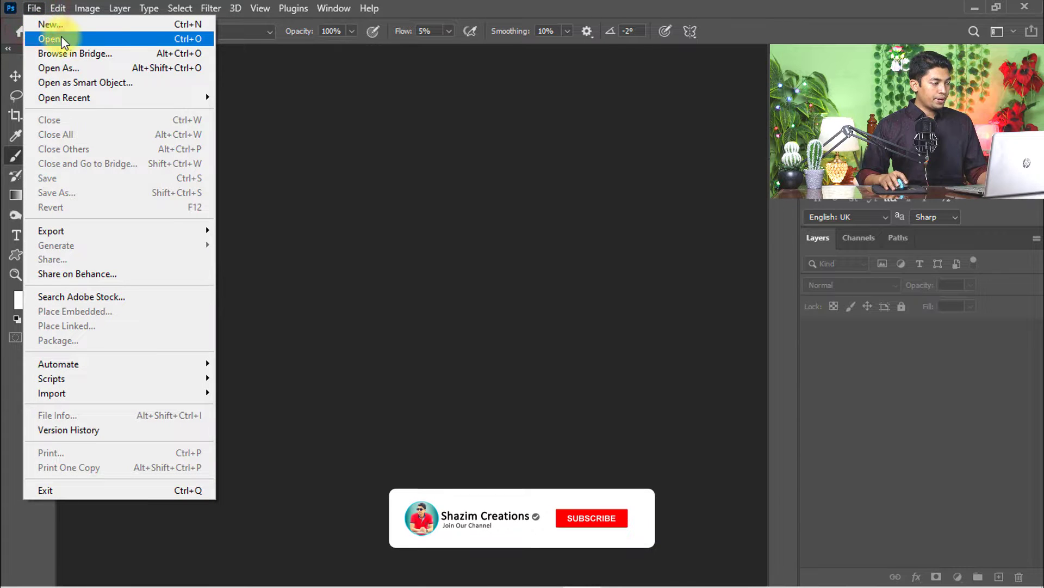
left_click(57, 40)
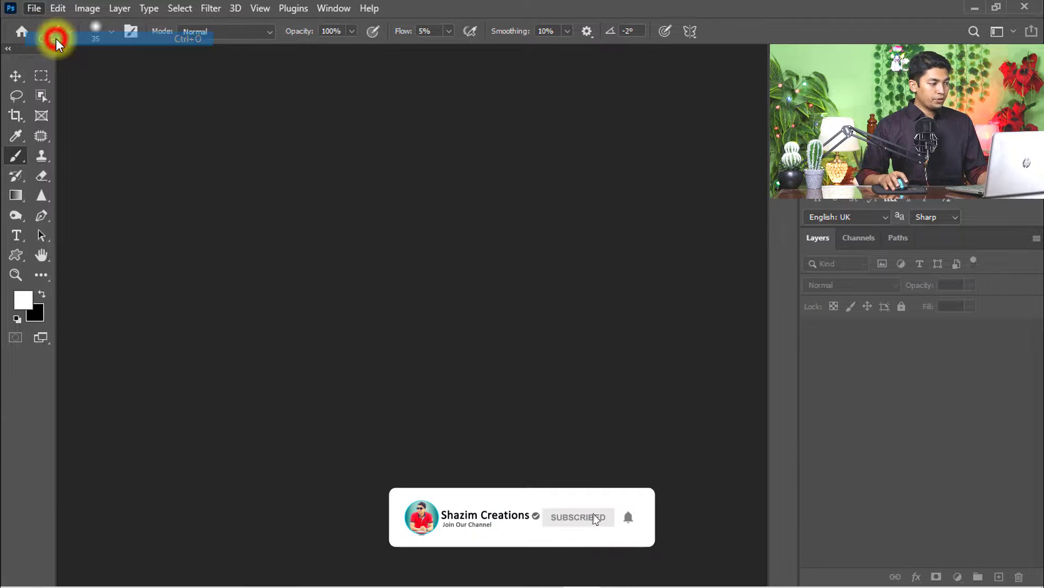
left_click(321, 190)
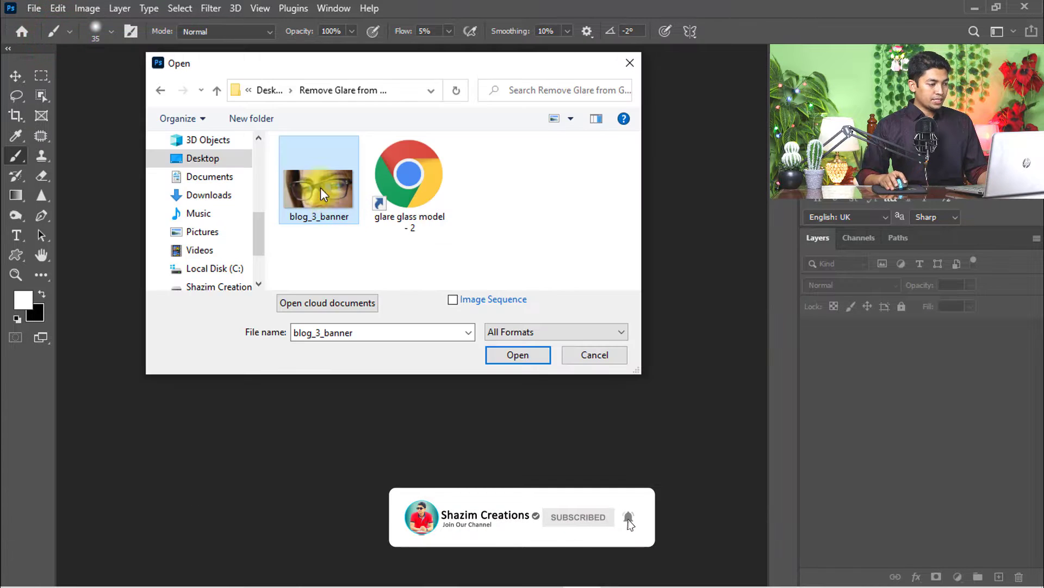
left_click(514, 356)
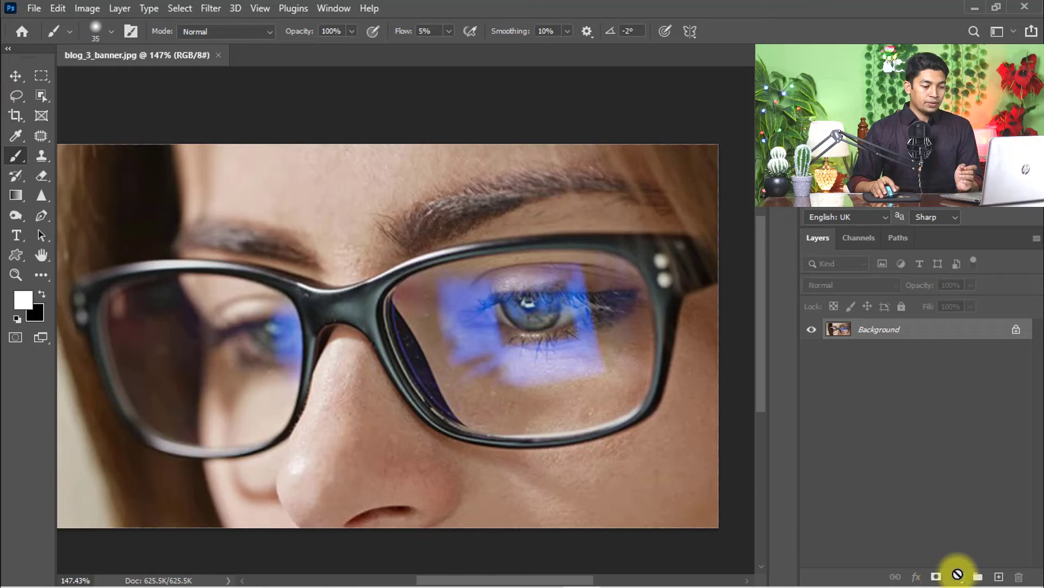
Add a Curves adjustment layer that slightly darkens the midtones, and invert its layer mask to black
left_click(959, 576)
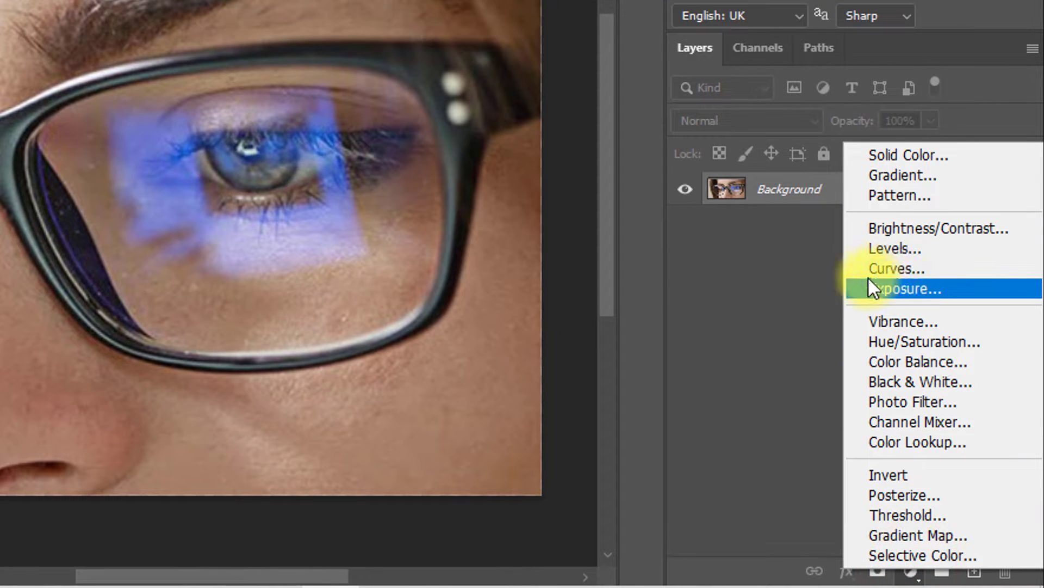
left_click(900, 267)
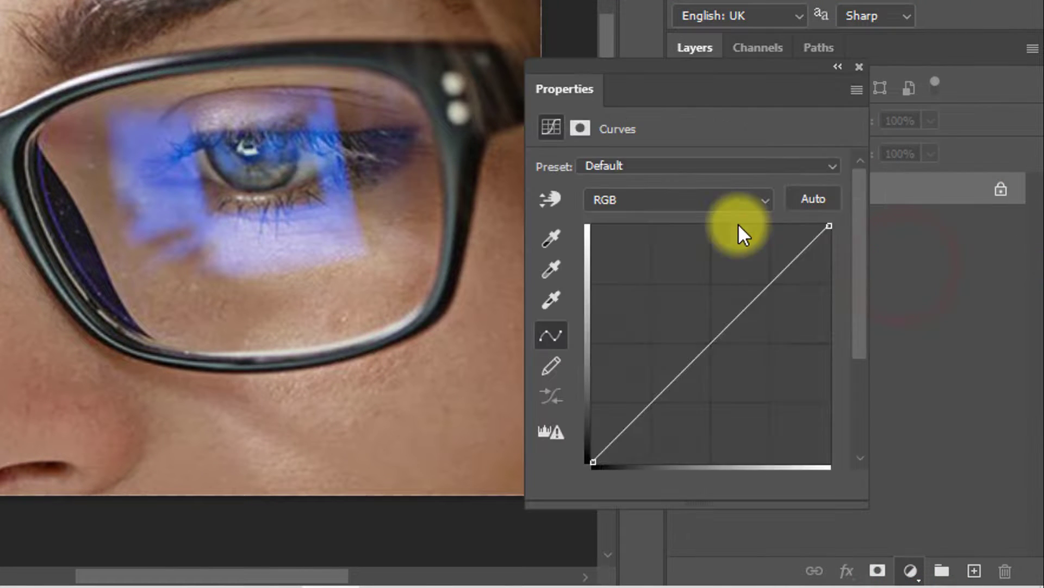
left_click_drag(725, 329, 740, 339)
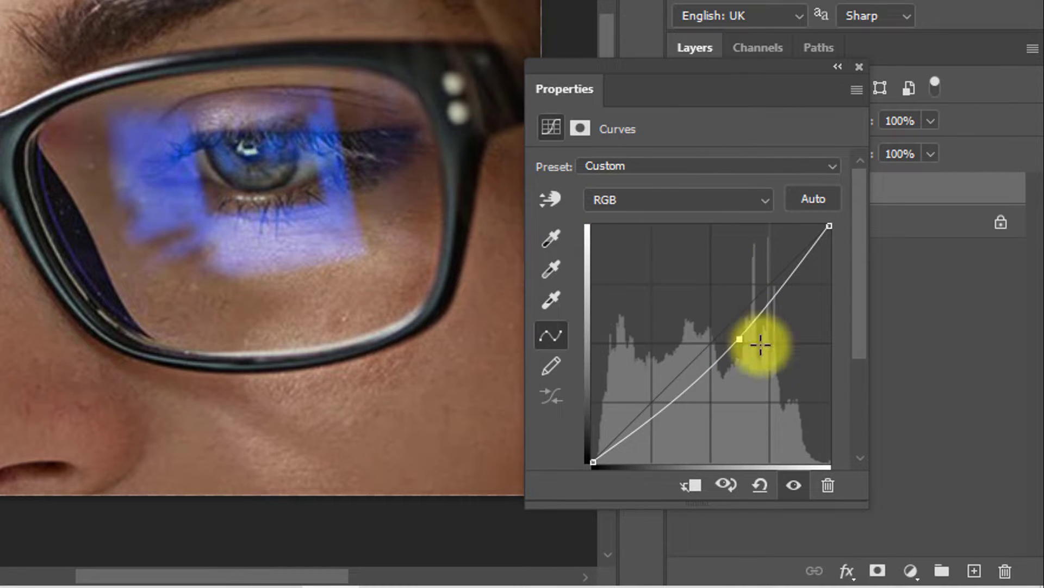
left_click(859, 67)
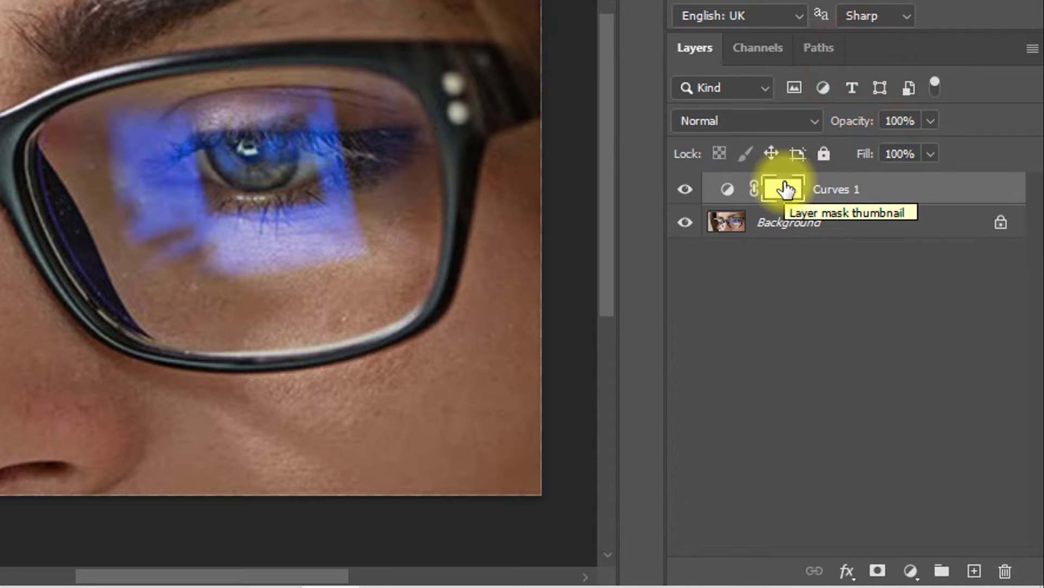
key("ctrl+i")
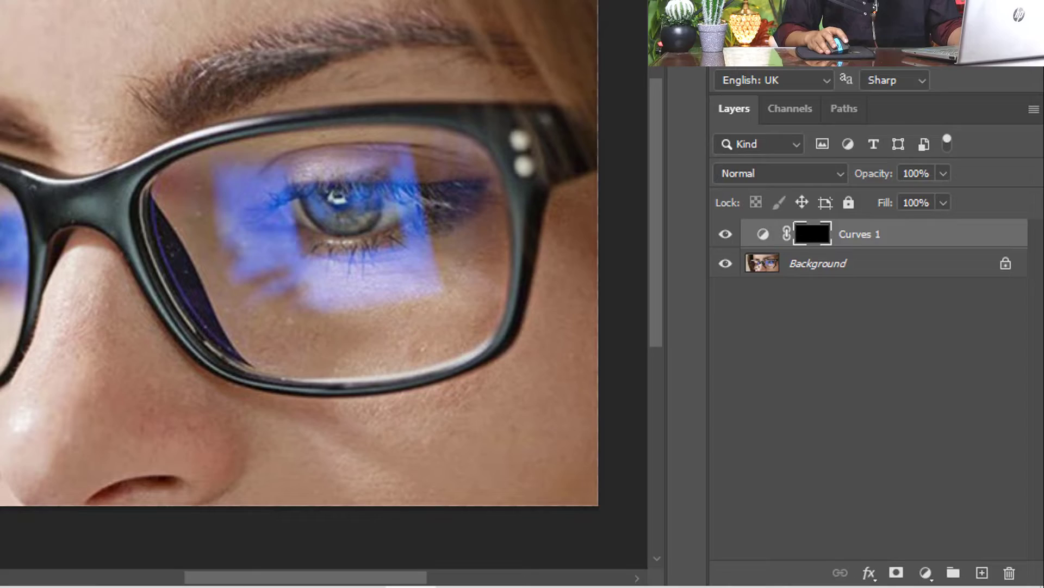
Paint white on the Curves mask over the blue glare in both lenses, using the Brush tool at 5% flow
right_click(16, 156)
left_click(93, 155)
left_click(93, 157)
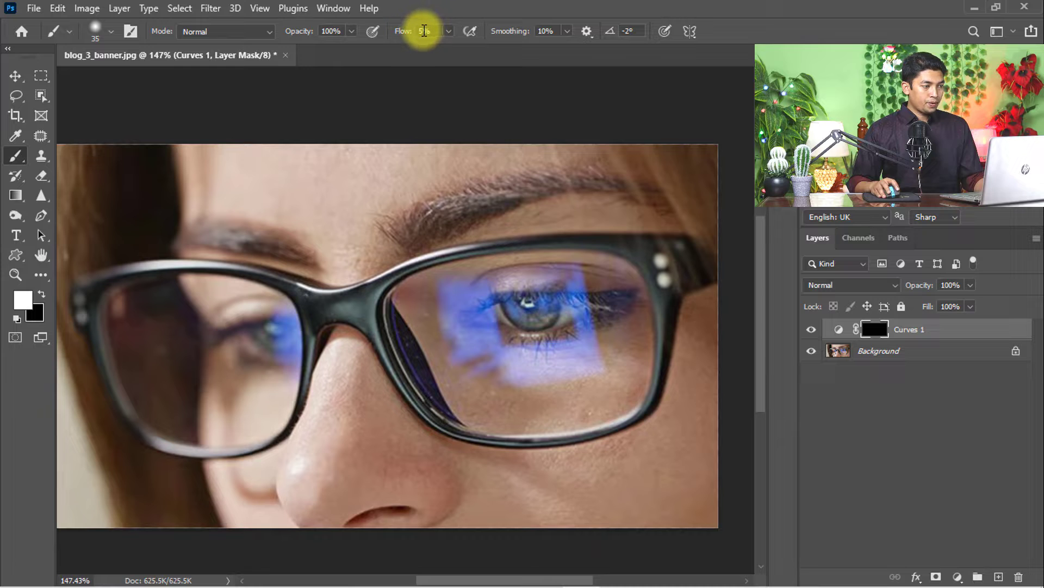
left_click_drag(424, 31, 418, 31)
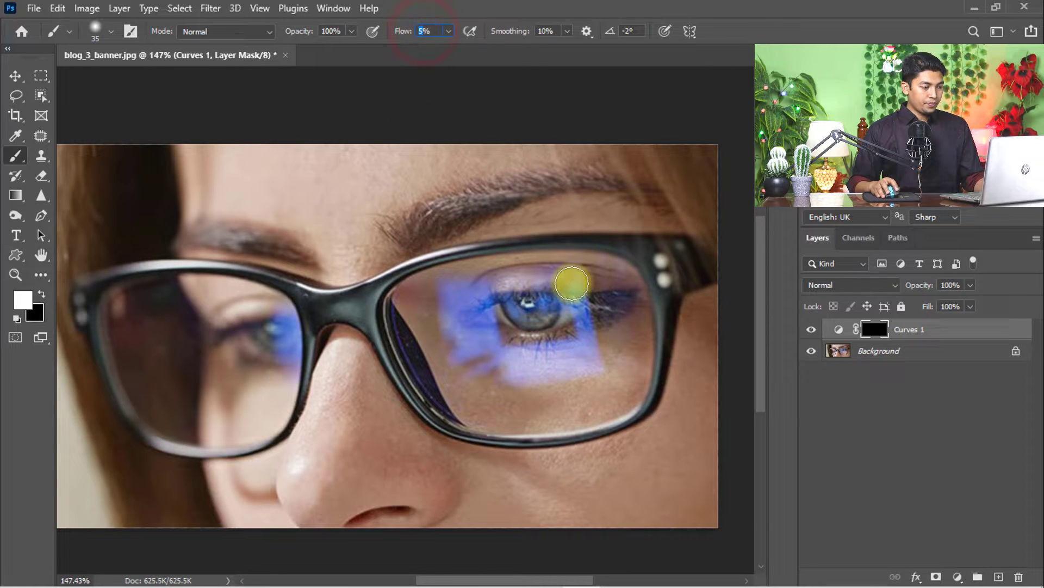
left_click(570, 283)
mouse_move(548, 286)
left_mouse_down()
mouse_move(492, 291)
mouse_move(458, 322)
mouse_move(552, 283)
left_mouse_up()
mouse_move(513, 323)
left_mouse_down()
mouse_move(493, 329)
mouse_move(497, 321)
mouse_move(497, 345)
mouse_move(560, 354)
mouse_move(568, 298)
mouse_move(548, 279)
mouse_move(473, 294)
left_mouse_up()
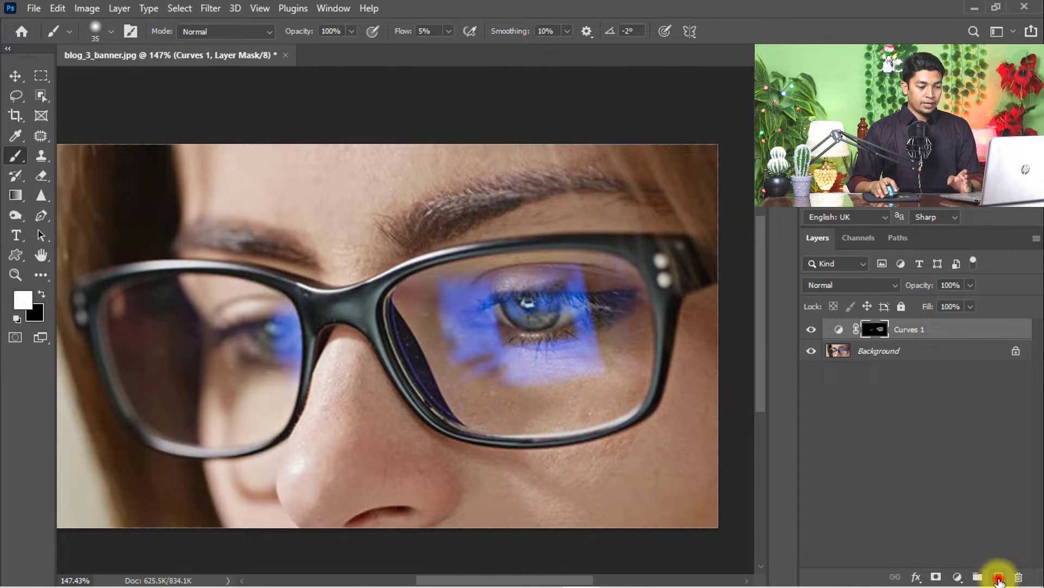
Create a new layer named color above the Curves layer and set its blend mode to Color
left_click(998, 578)
double_click(869, 329)
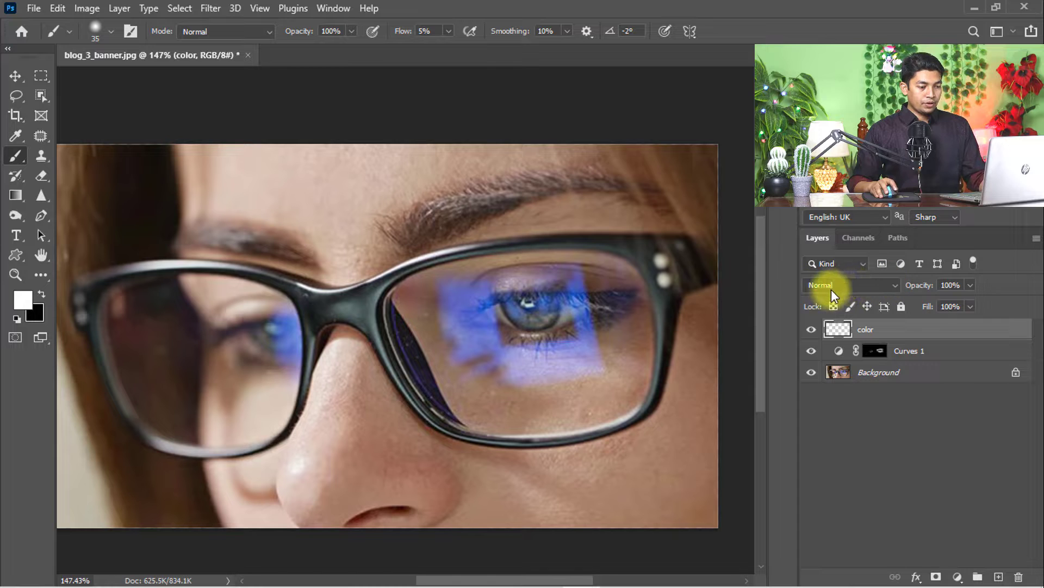
left_click(893, 285)
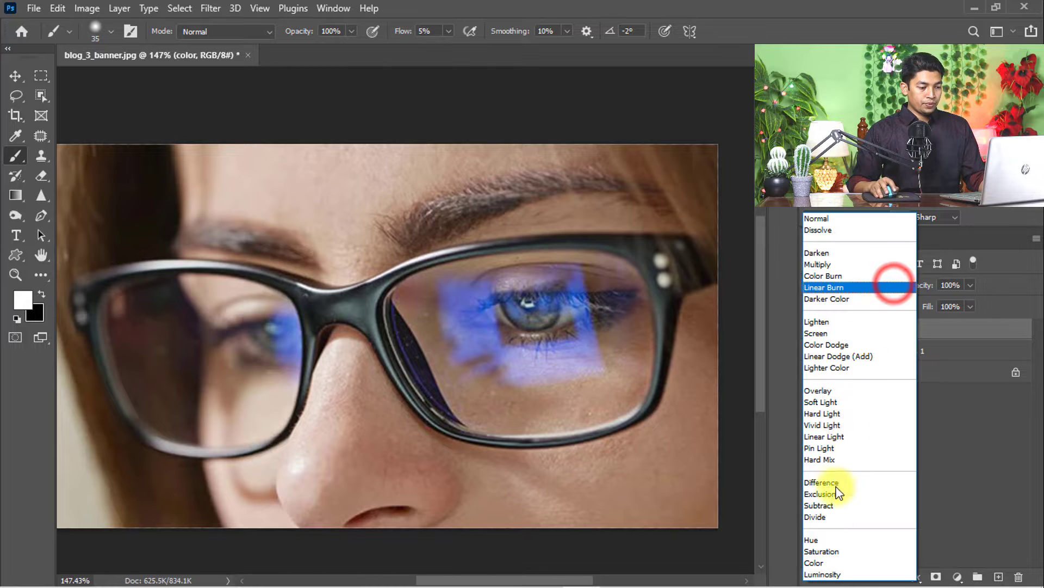
left_click(820, 564)
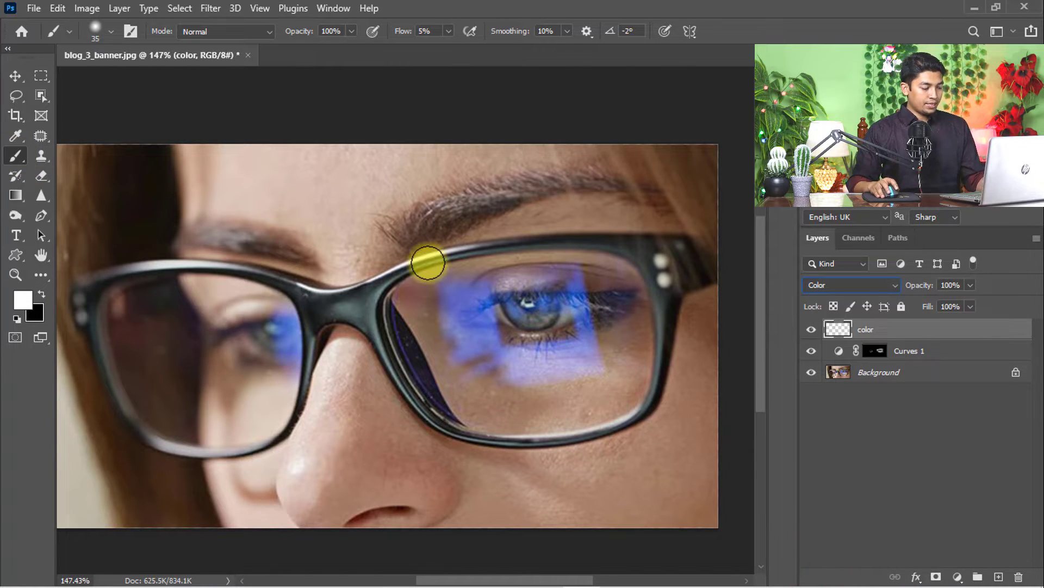
Sample the skin colour beside the nose and paint it over the blue glare below the nearer eye at 15% flow
key("alt")
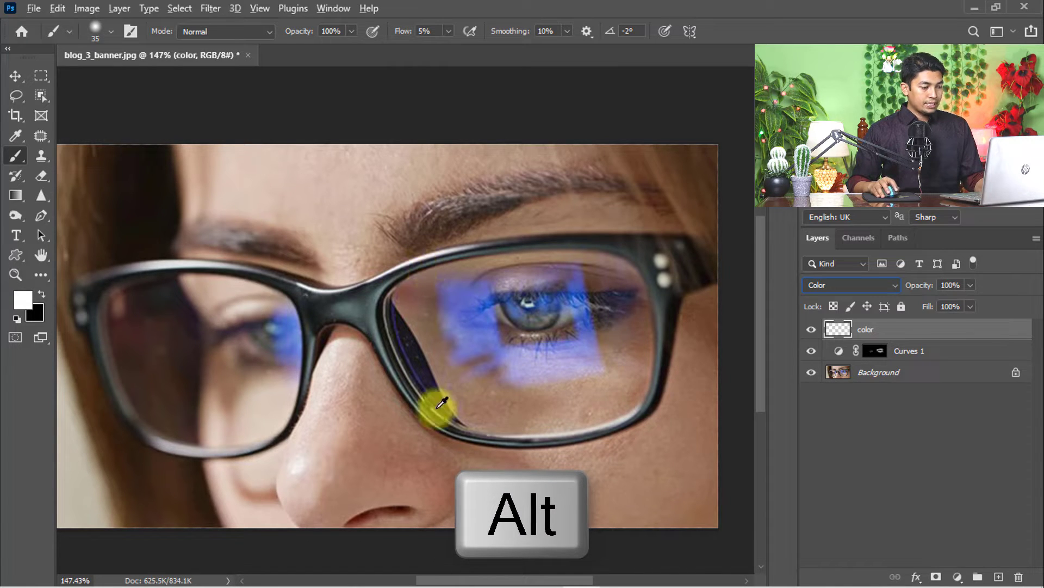
left_click(360, 431, "alt")
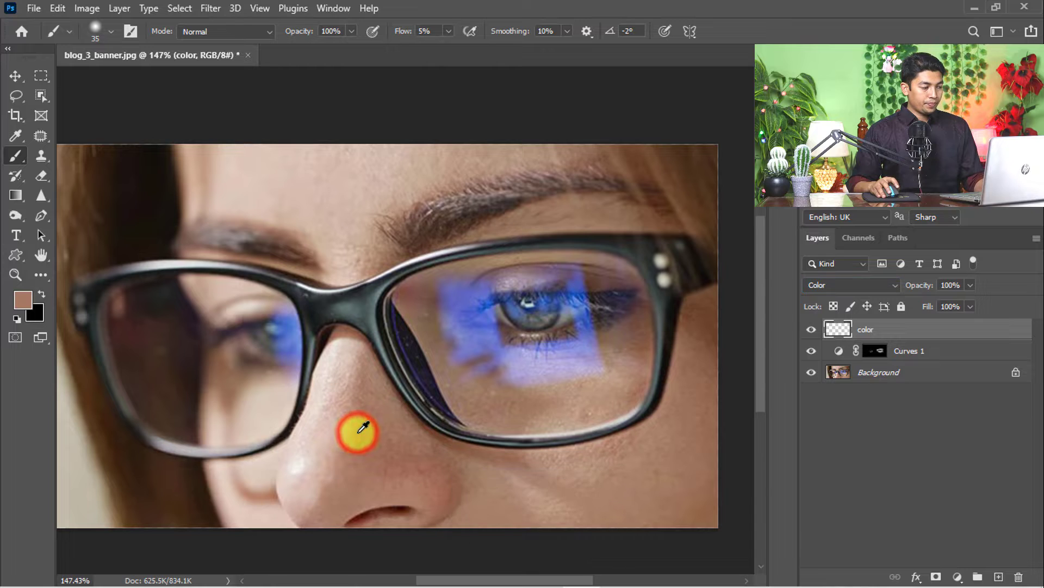
left_click(426, 28)
type("15")
mouse_move(530, 375)
left_mouse_down()
mouse_move(597, 343)
mouse_move(529, 373)
mouse_move(457, 354)
mouse_move(475, 303)
mouse_move(457, 324)
mouse_move(487, 276)
mouse_move(445, 289)
mouse_move(517, 284)
mouse_move(482, 312)
left_mouse_up()
left_click(479, 321)
mouse_move(476, 335)
left_mouse_down()
mouse_move(484, 328)
mouse_move(492, 343)
mouse_move(524, 347)
mouse_move(570, 338)
left_mouse_up()
Raise the brush flow to 20% and paint over the remaining blue glare around both eyes
left_click(405, 31)
type("20")
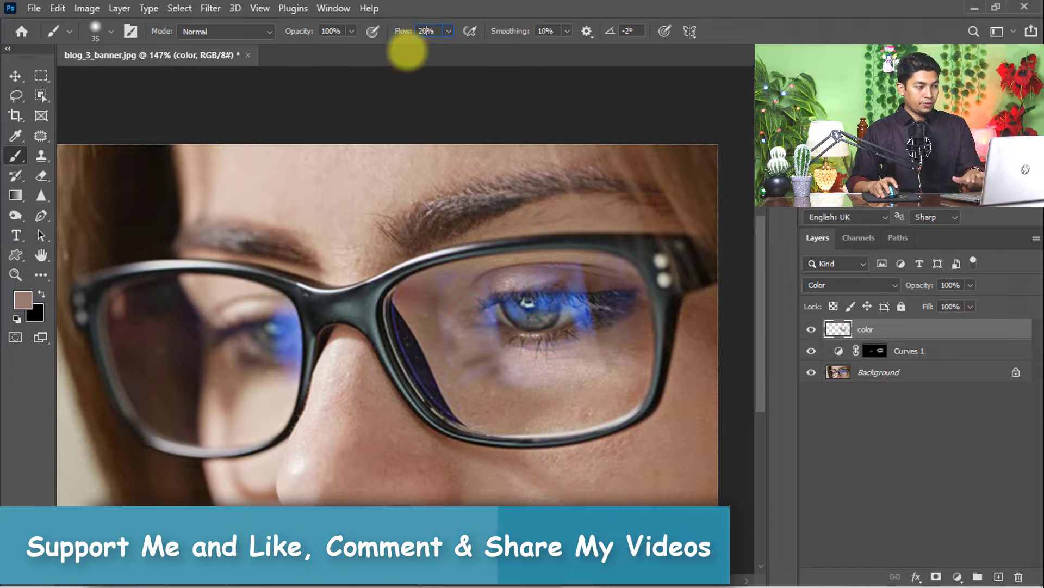
left_click_drag(539, 272, 575, 272)
left_click_drag(577, 273, 567, 270)
left_click(582, 275)
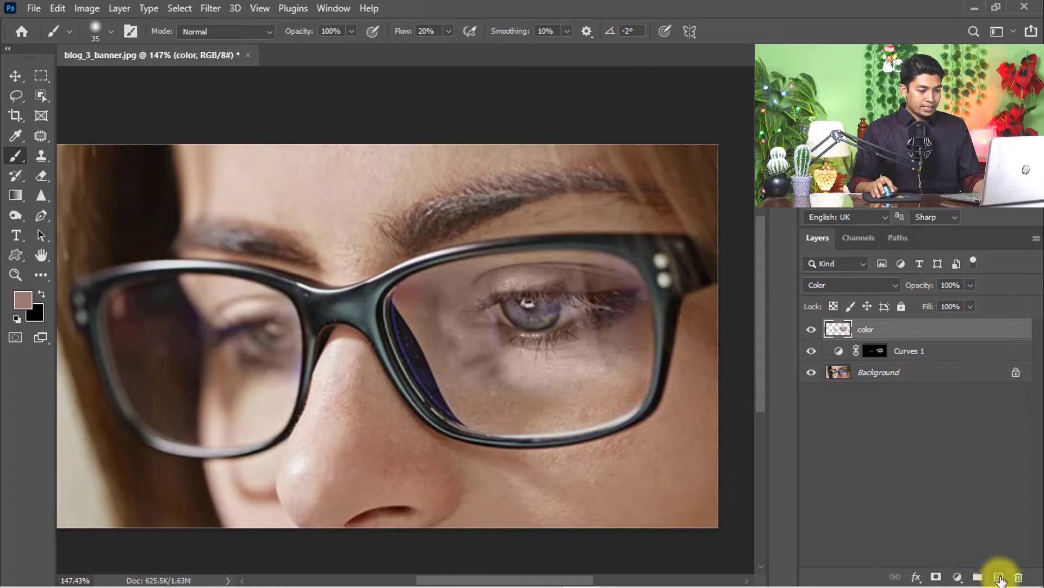
Add a new layer above color and set up the Clone Stamp with a 35 px brush and 25% flow
left_click(999, 577)
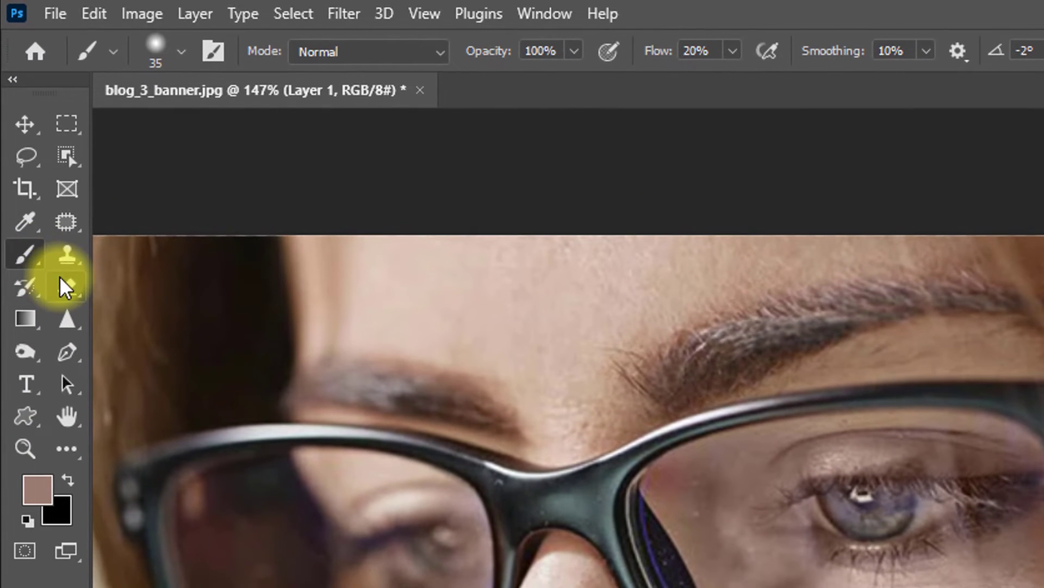
left_click(64, 256)
left_click(152, 253)
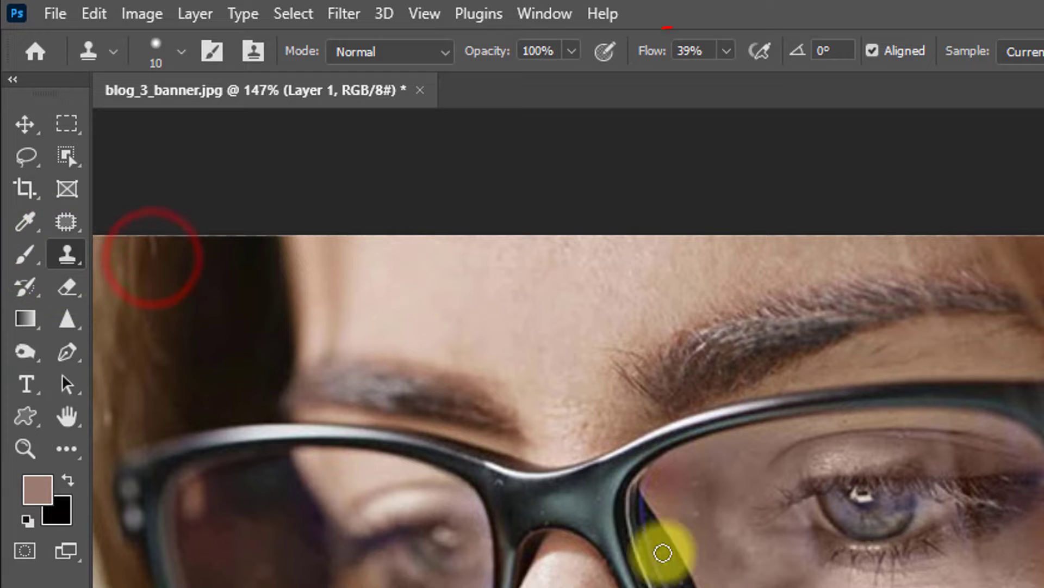
key("bracketright")
key("bracketright")
key("bracketright")
key("bracketright")
key("bracketright")
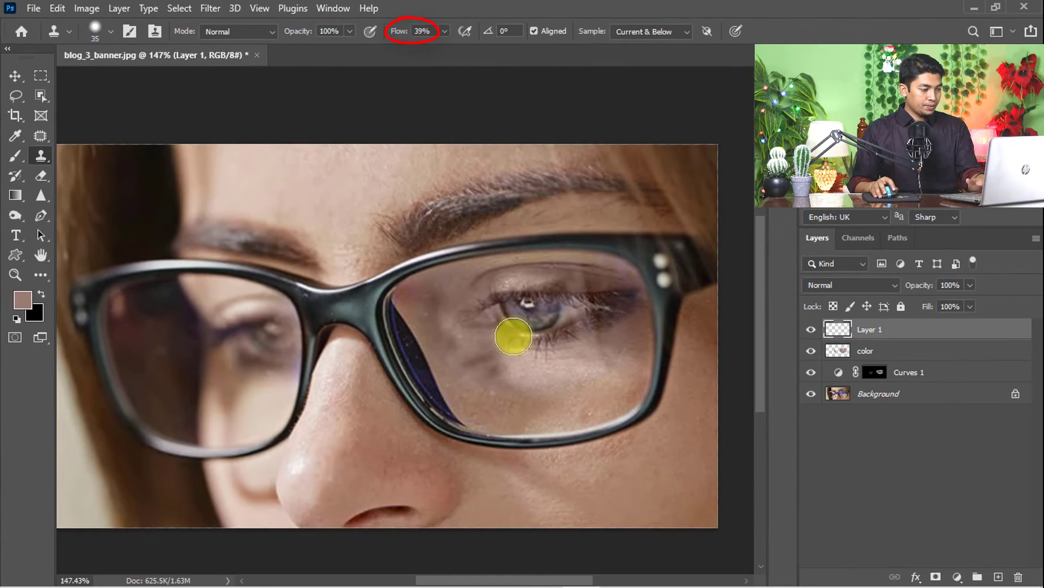
left_click(418, 31)
type("25")
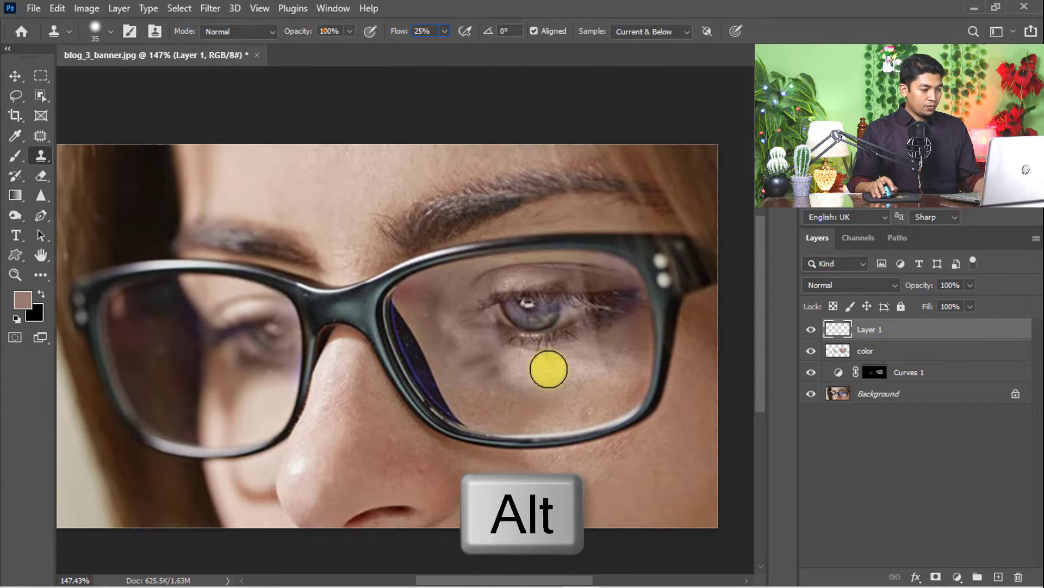
Set cloning to sample Current & Below and clone clean skin over the glare edges under the nearer eye
left_click(550, 374, "alt")
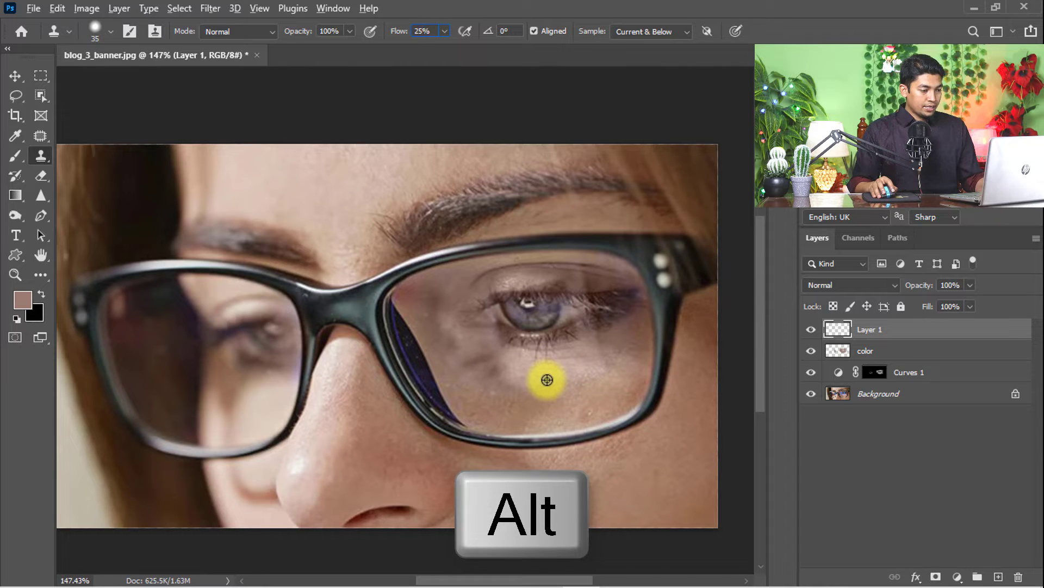
left_click(547, 380)
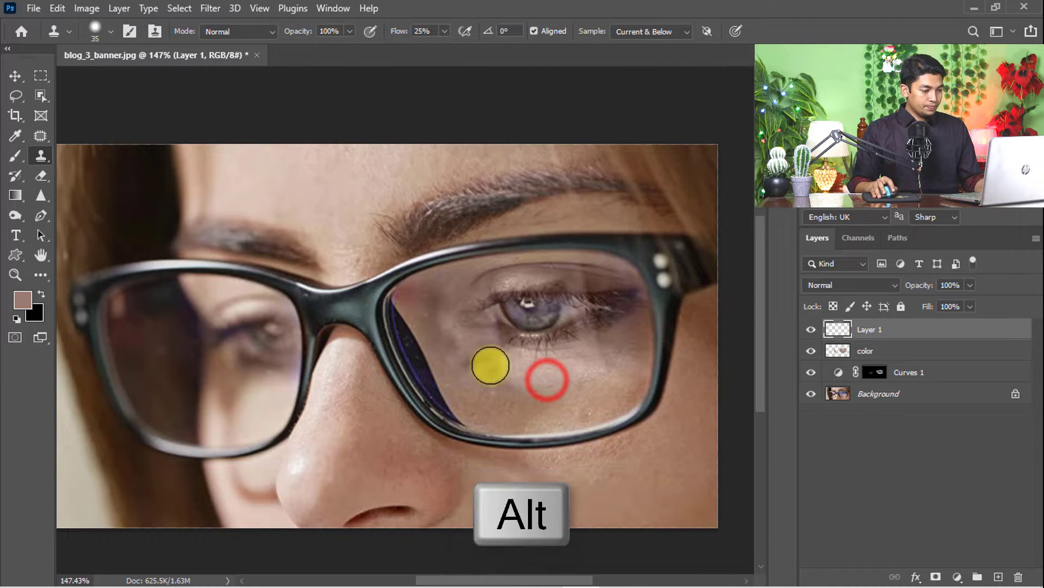
left_click(661, 32)
left_click(642, 55)
left_click_drag(523, 383, 504, 380)
left_click(484, 359)
left_click(508, 393, "alt")
left_click(467, 354)
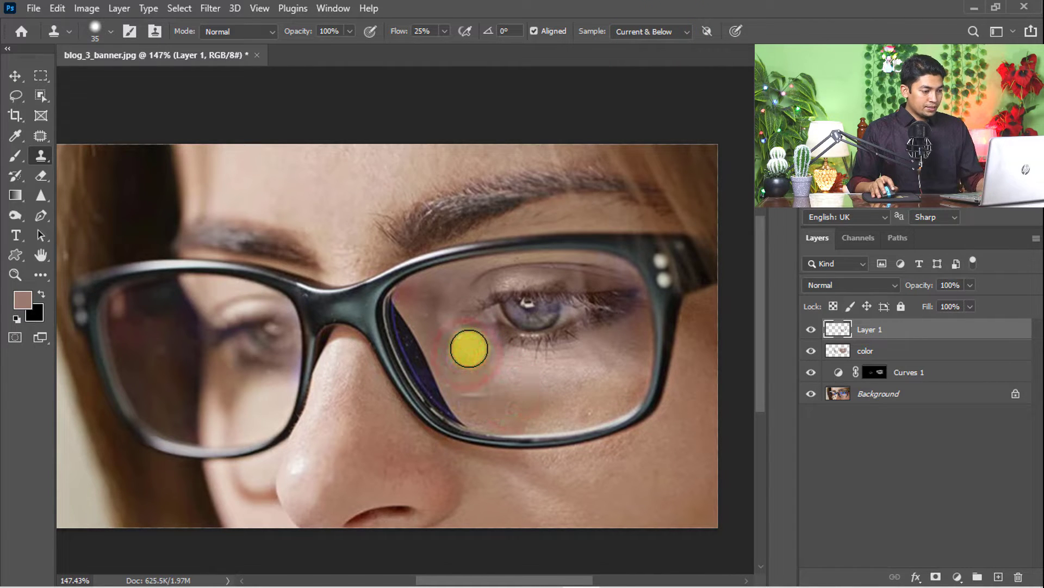
Clone smooth skin over the remaining glare patches between the nearer eye's inner corner and the lens frame
left_click_drag(471, 390, 477, 392)
left_click(483, 396)
left_click(466, 361, "alt")
left_click(475, 397)
left_click(475, 361, "alt")
left_click(474, 361)
left_click(449, 326)
left_click(453, 341)
left_click(468, 352, "alt")
left_click(431, 315)
Enlarge the Clone Stamp to 40 px, sample the nearer eye's iris and stamp it onto the farther eye
key("]")
key("]")
key("]")
key("alt")
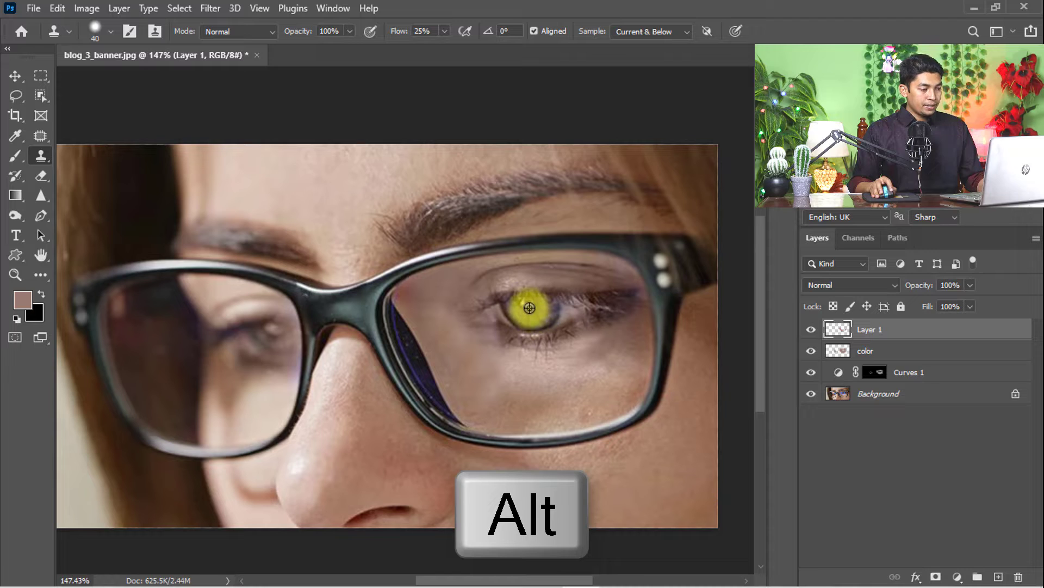
left_click(529, 306, "alt")
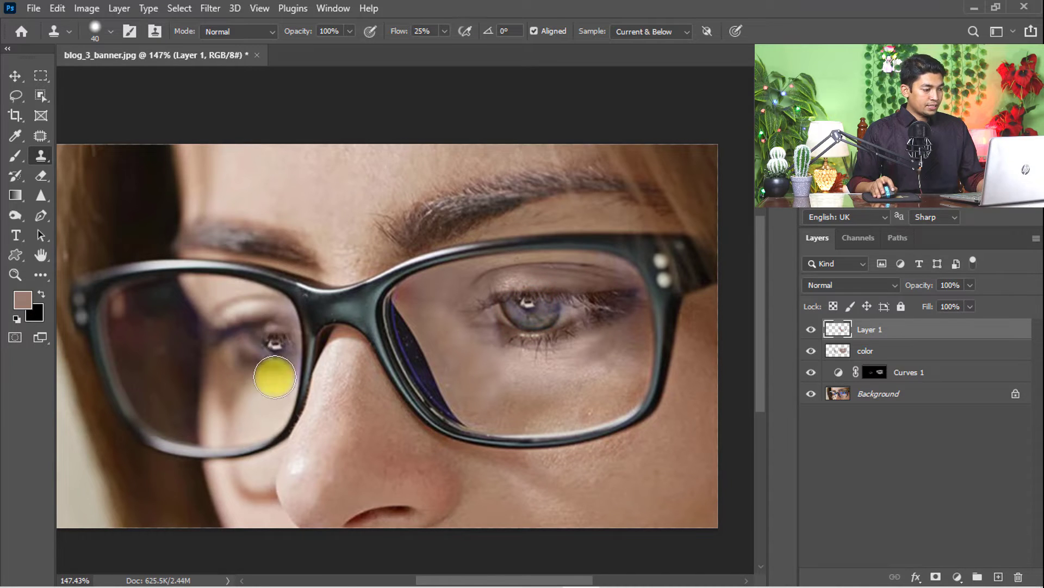
left_click(273, 337)
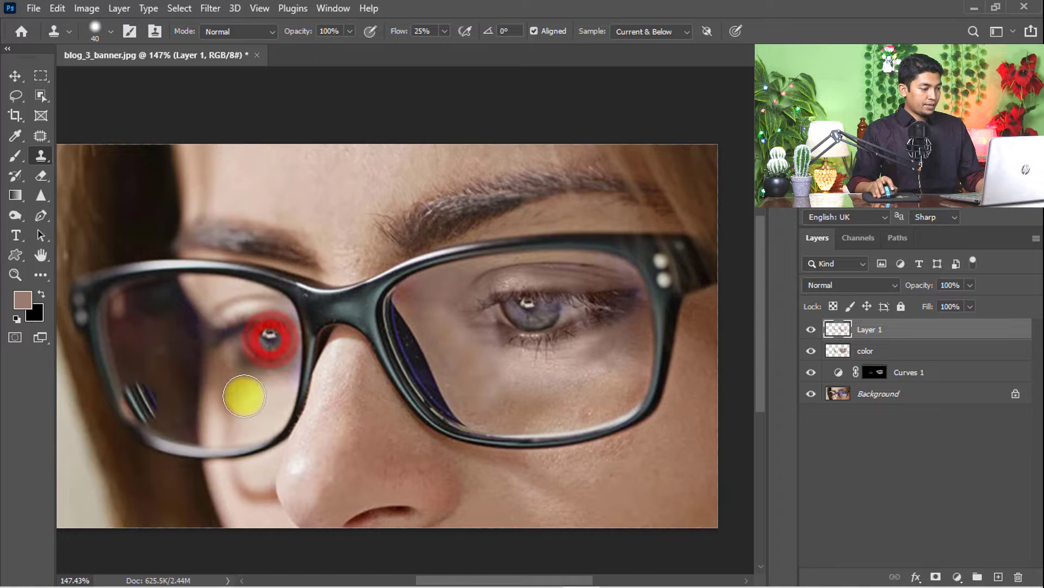
Reduce the Clone Stamp to 20 px and retouch the area beside the farther eye near the frame
key("bracketleft")
key("bracketleft")
left_click_drag(303, 359, 282, 357)
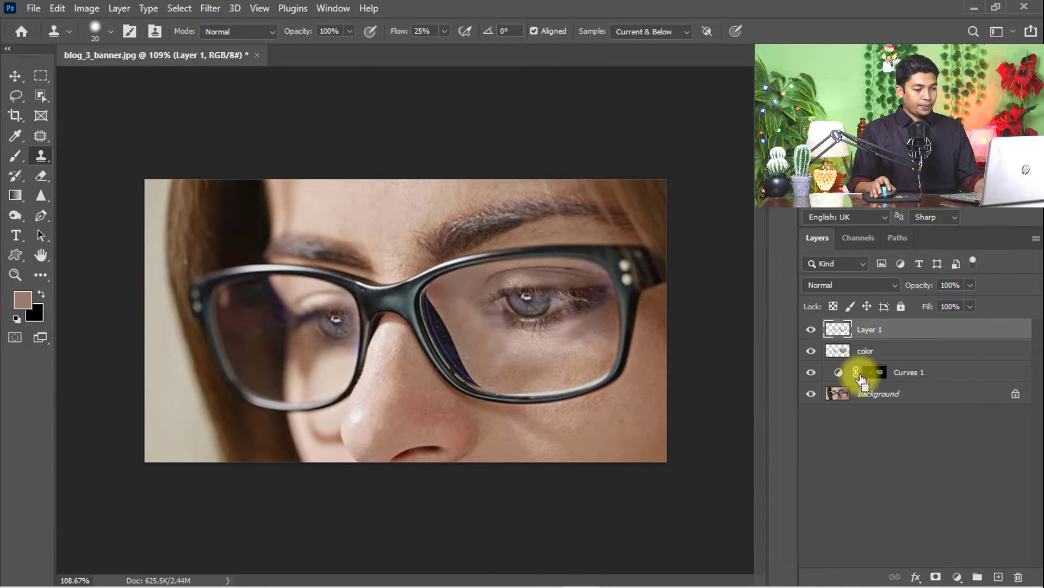
Add a Curves adjustment layer above all other layers and make slight midtone adjustments to its RGB and Red curves
left_click(953, 501)
left_click(957, 576)
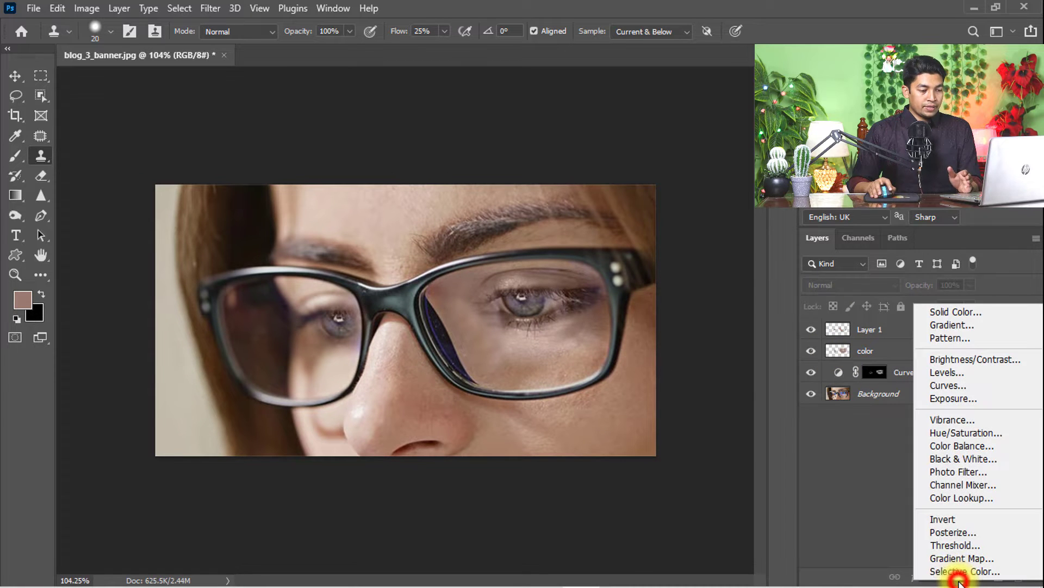
left_click(948, 386)
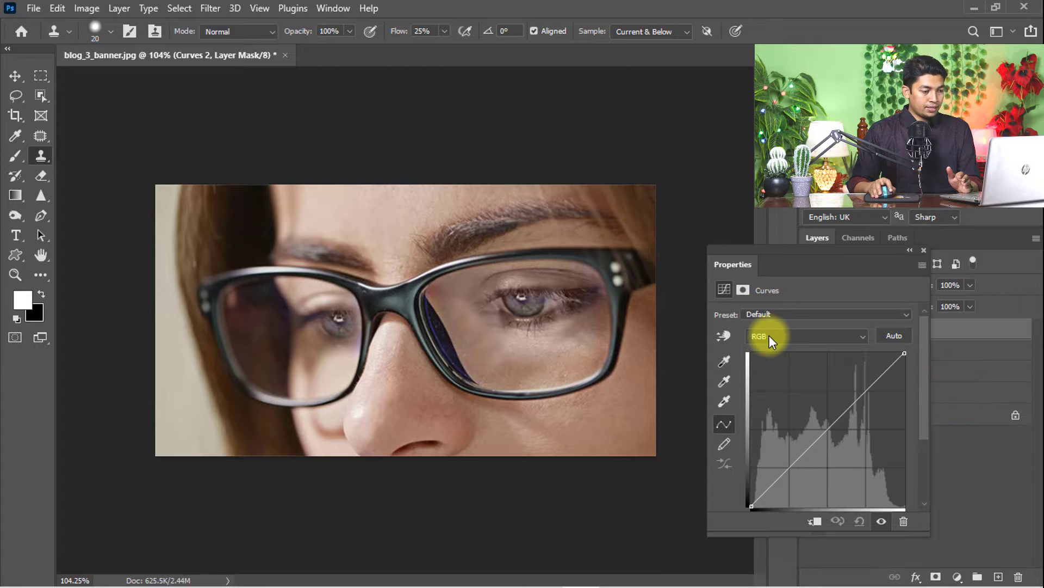
left_click(769, 335)
left_click(769, 336)
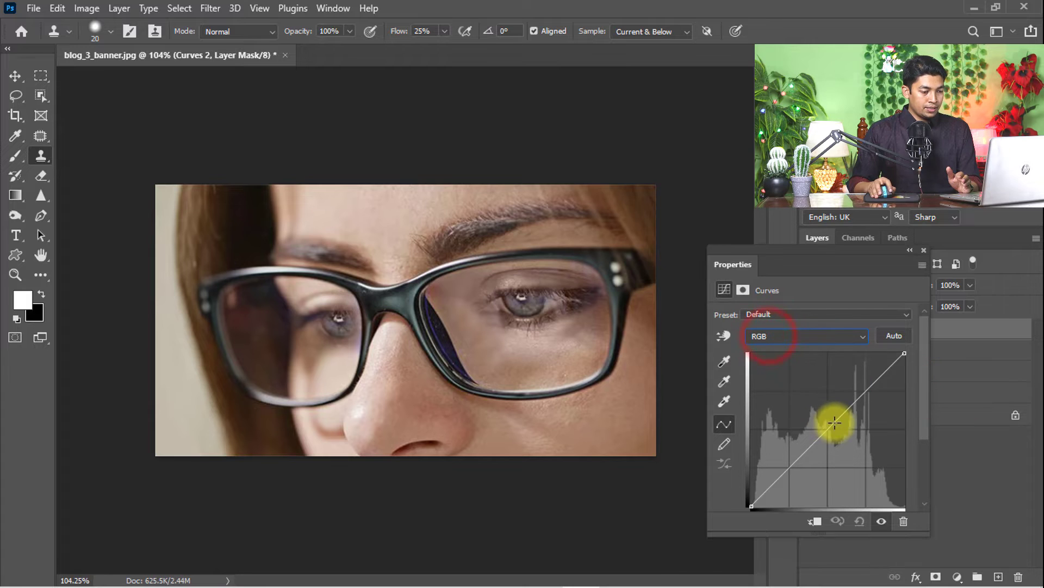
left_click(772, 337)
left_click(766, 360)
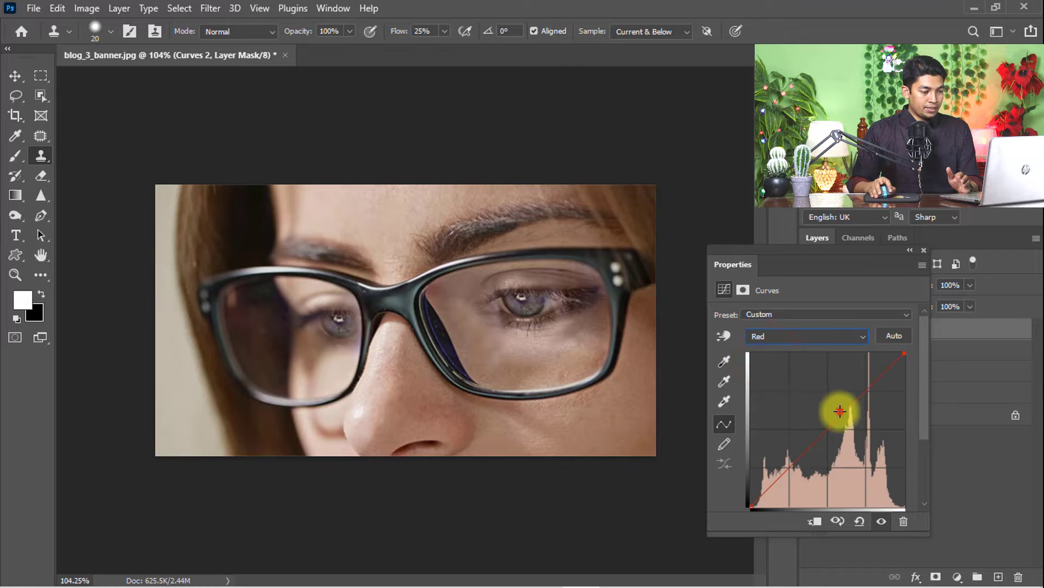
Fine-tune the midtones of the Green and Blue curves and compare the photo with and without the Curves layer
left_click(811, 335)
left_click(781, 370)
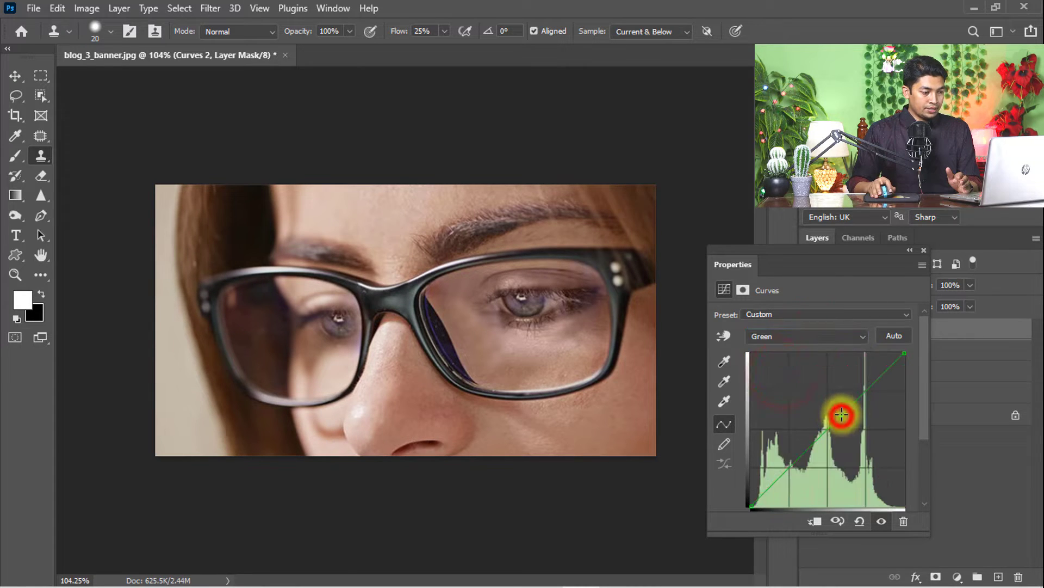
left_click(805, 334)
left_click(789, 383)
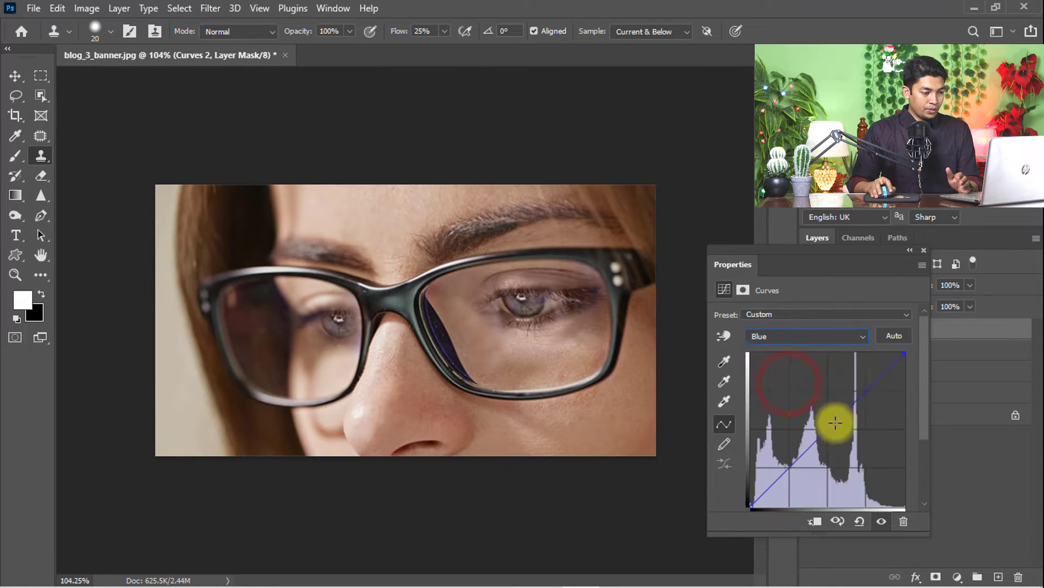
left_click(925, 251)
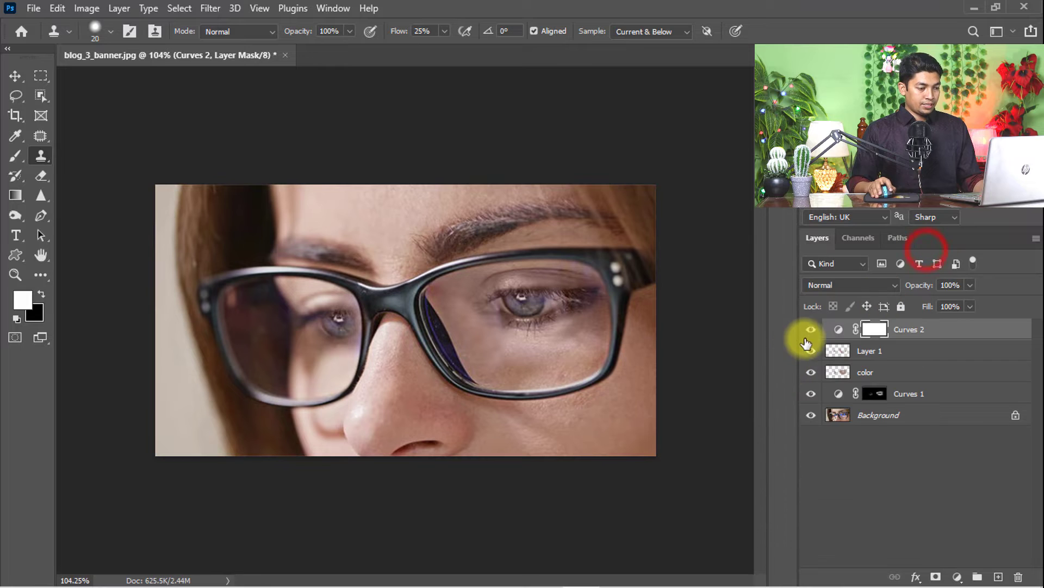
left_click(805, 329)
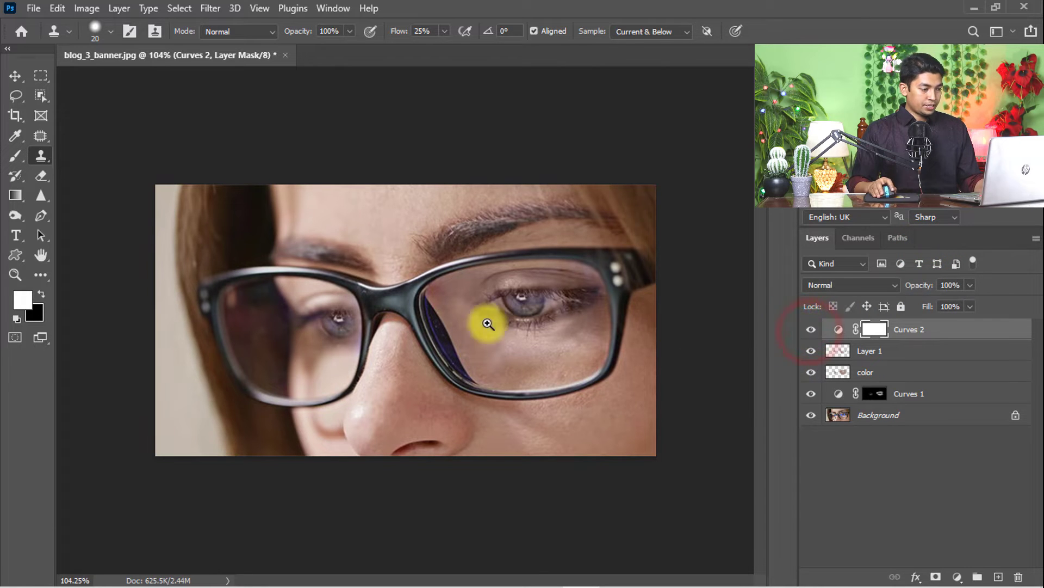
mouse_move(456, 297)
left_mouse_down()
mouse_move(492, 305)
mouse_move(465, 300)
left_mouse_up()
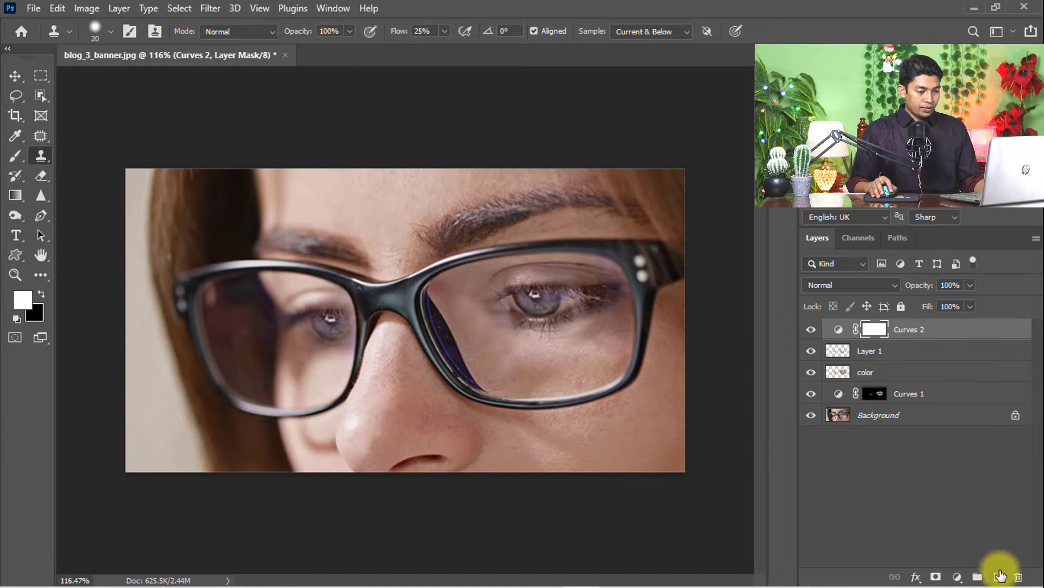
Create a new layer above the second Curves layer and name it "dodge & burn"
left_click(1000, 576)
double_click(870, 328)
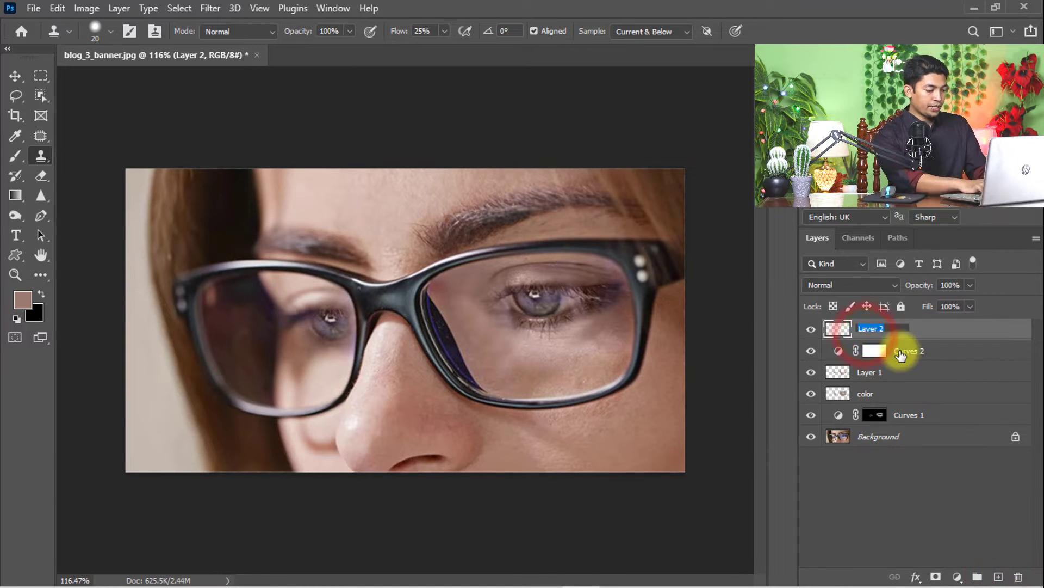
type("dodge & burn")
key("Return")
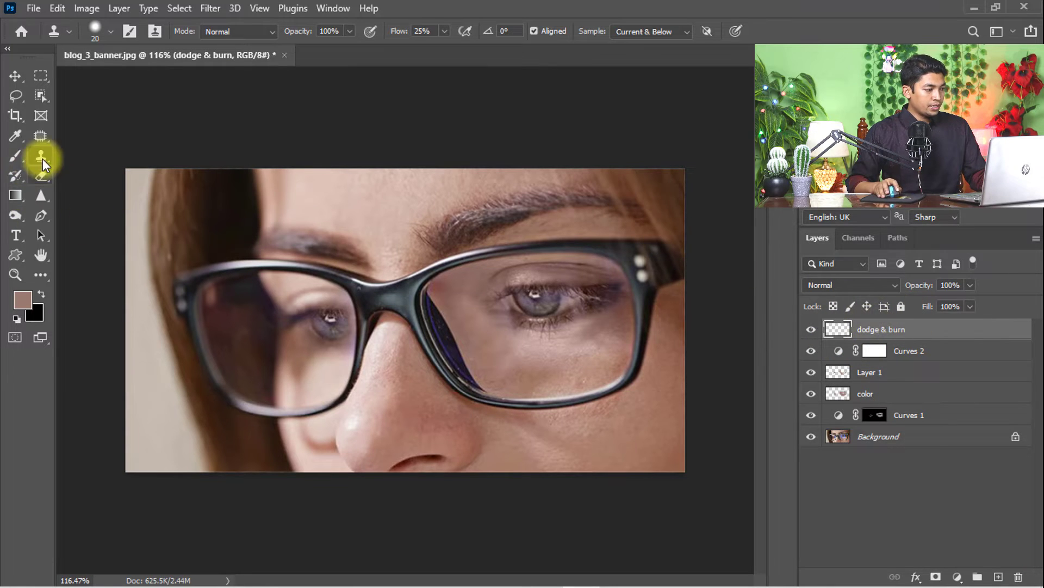
Choose the Brush tool with default black and white colours and set the dodge & burn layer's blend mode to Soft Light
right_click(13, 157)
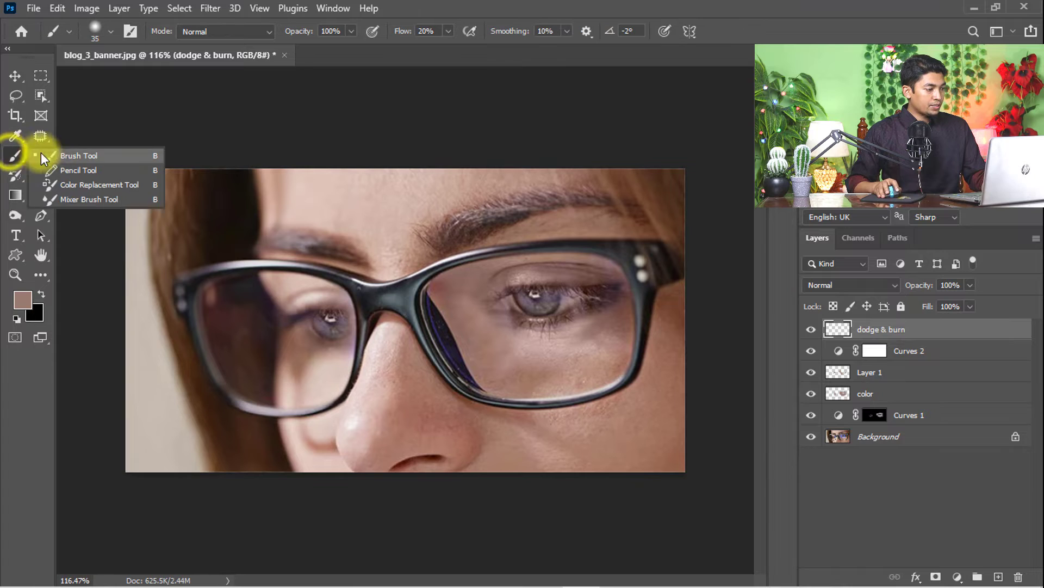
left_click(82, 154)
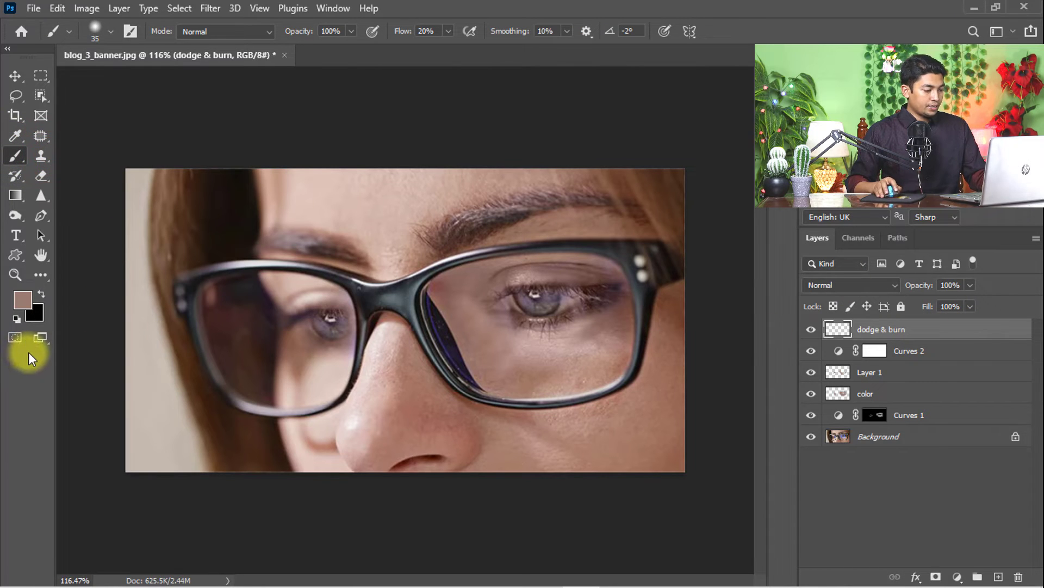
key("d")
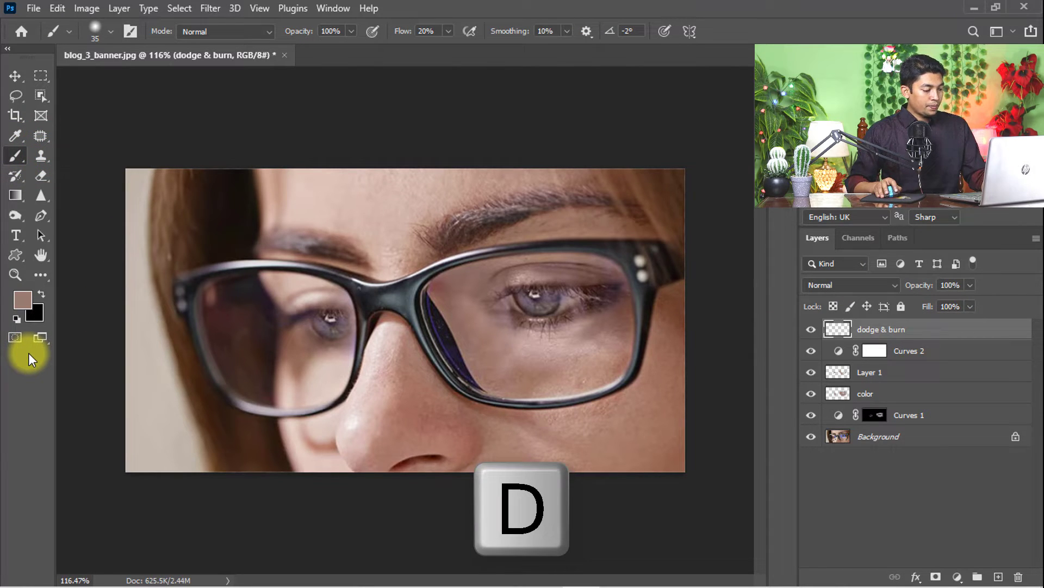
key("d")
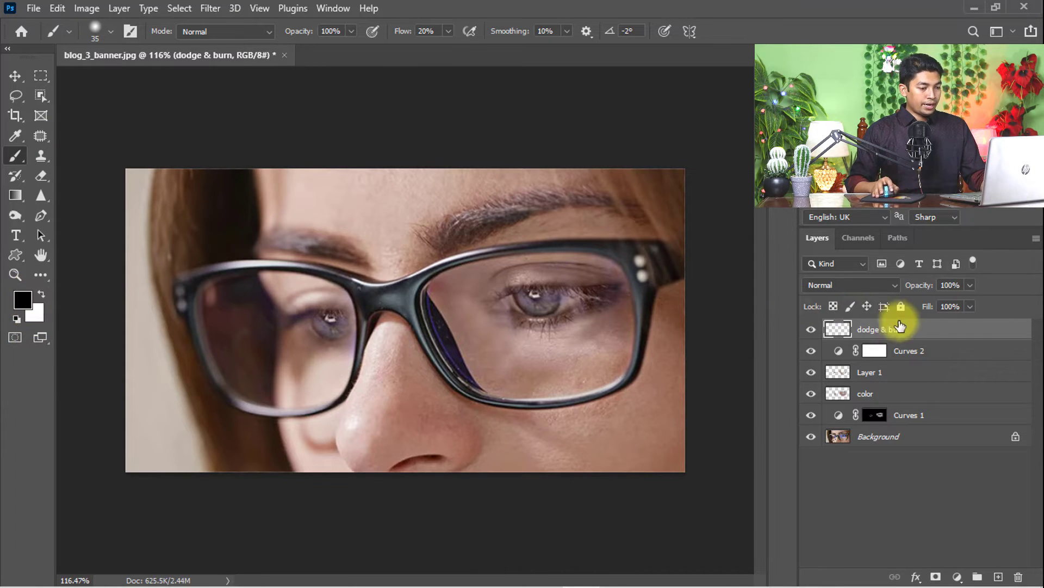
left_click(878, 288)
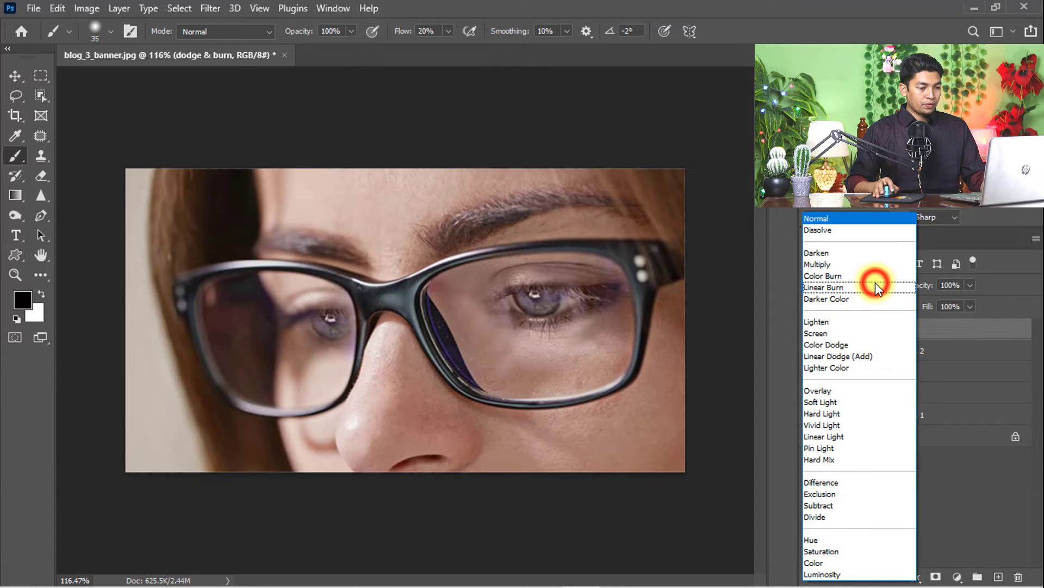
left_click(835, 402)
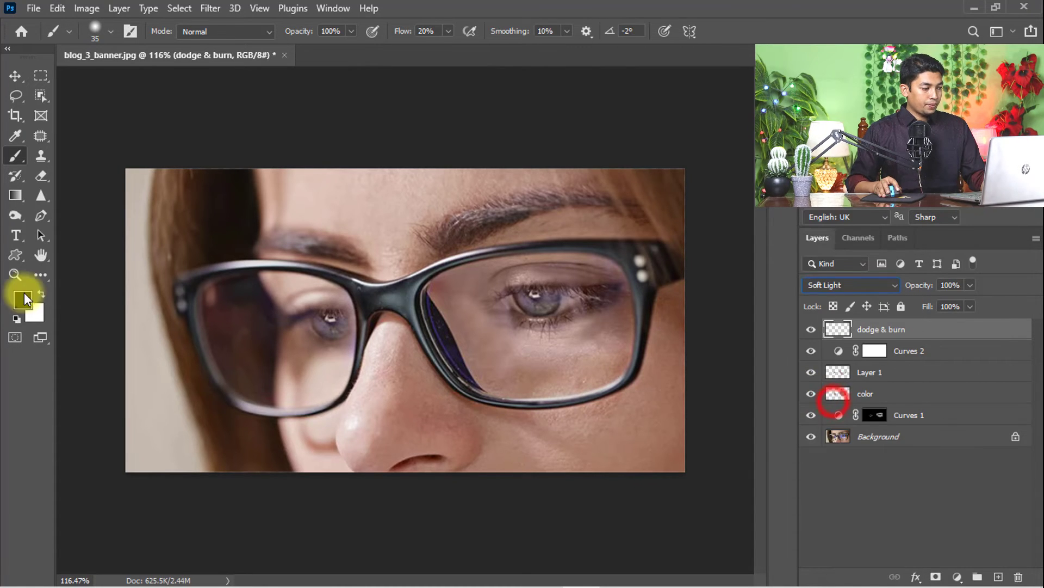
Set the brush flow to 5% and paint black over the shadow areas around both eyes inside the lenses
scroll(338, 310, "up", 2)
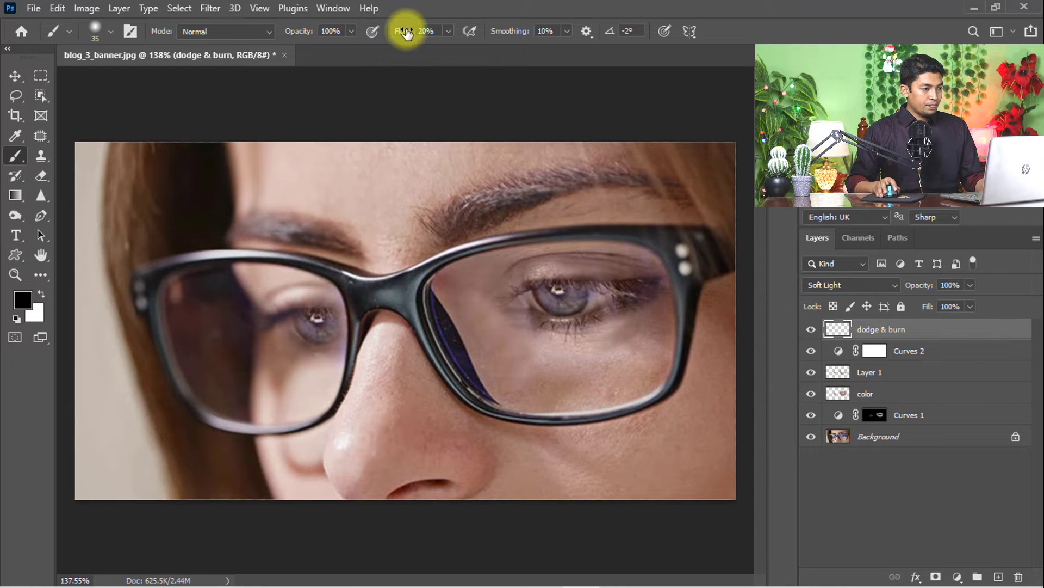
left_click(426, 31)
type("5")
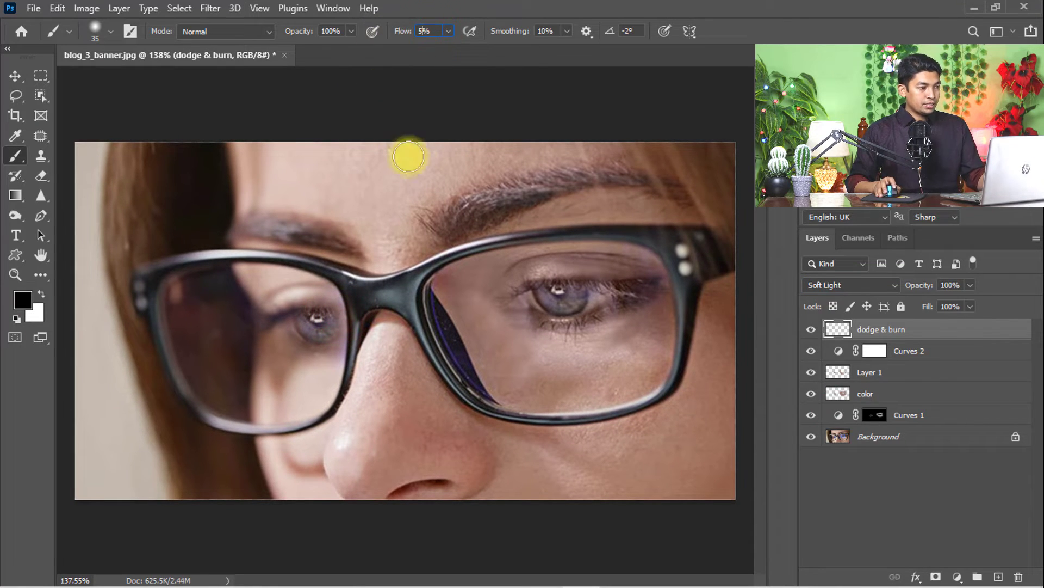
left_click(302, 299)
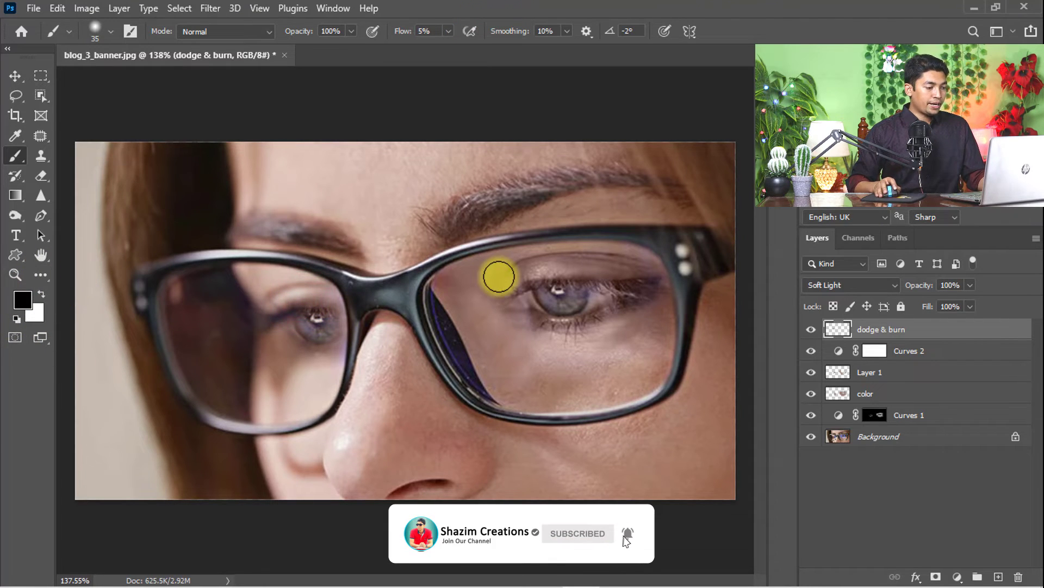
mouse_move(305, 359)
left_mouse_down()
mouse_move(328, 360)
mouse_move(293, 365)
mouse_move(323, 368)
mouse_move(267, 388)
left_mouse_up()
mouse_move(266, 386)
left_mouse_down()
mouse_move(270, 410)
mouse_move(268, 394)
left_mouse_up()
left_click(268, 392)
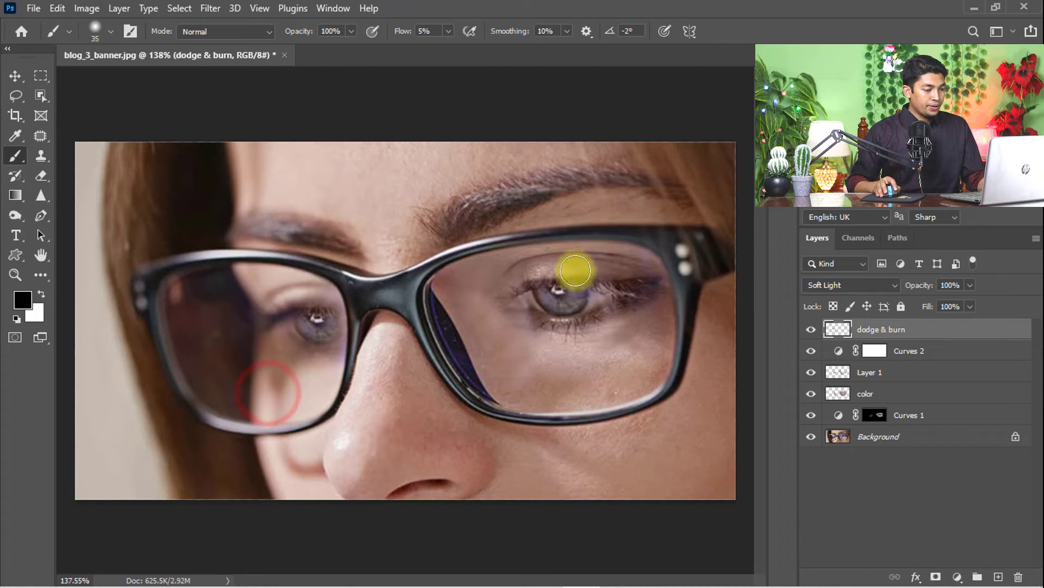
left_click_drag(524, 313, 631, 329)
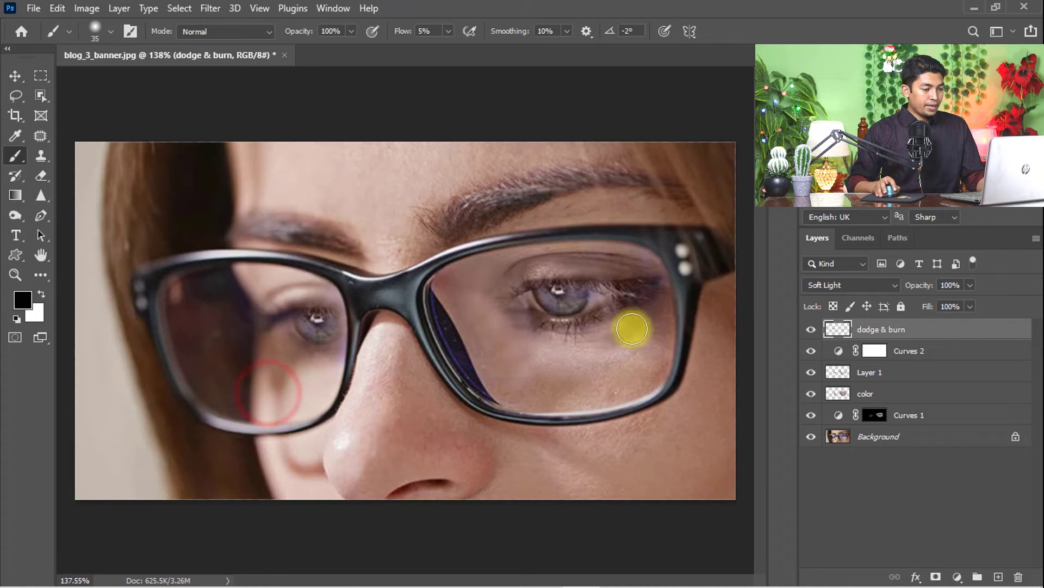
Switch the foreground colour to white and brighten the highlight areas around both eyes with light brush strokes
left_click(42, 296)
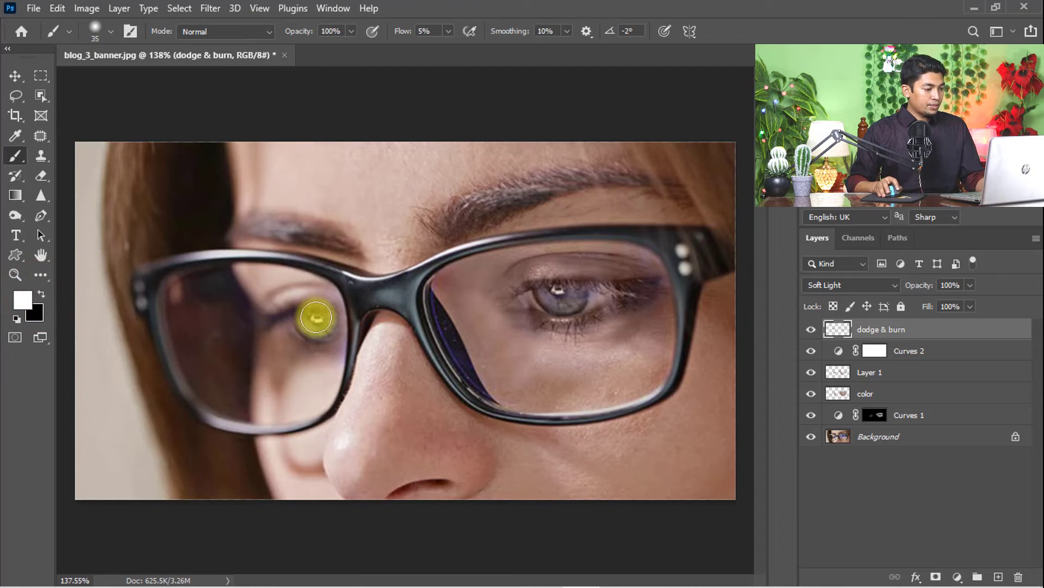
mouse_move(322, 298)
left_mouse_down()
mouse_move(297, 298)
mouse_move(286, 317)
left_mouse_up()
mouse_move(329, 353)
left_mouse_down()
mouse_move(271, 349)
mouse_move(308, 351)
left_mouse_up()
left_click(524, 307)
left_click_drag(600, 296, 600, 296)
Enlarge the brush to 50 px and paint white highlights on the nearer eye's upper lid and the skin below it
key("bracketright")
key("bracketright")
key("bracketright")
left_click(516, 274)
left_click_drag(523, 268, 634, 258)
left_click_drag(519, 388, 627, 383)
left_click(663, 313)
key("ctrl+minus")
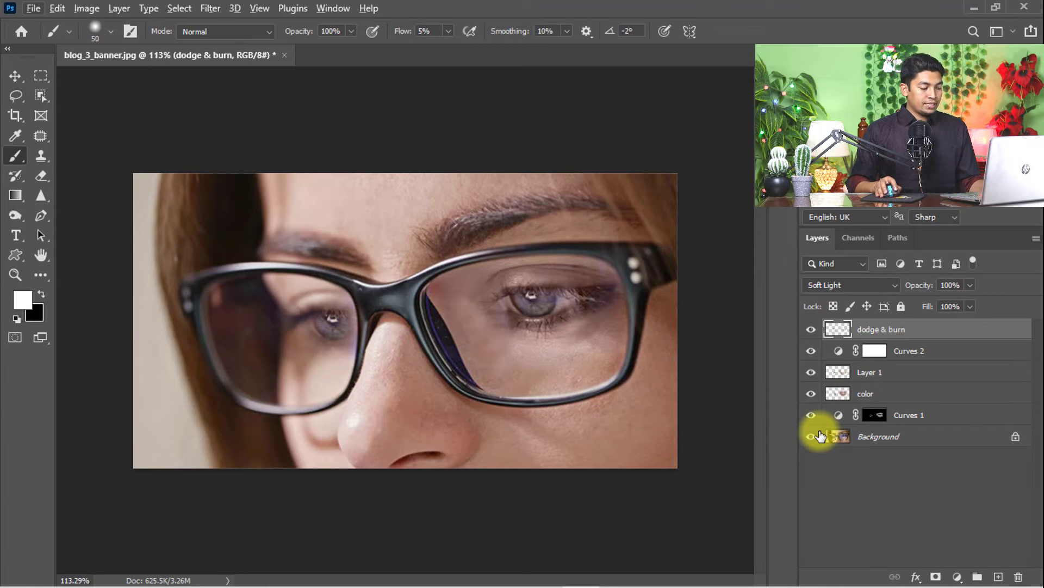
Compare the retouched photo with the original by hiding and showing every layer except the Background
left_click(811, 439, "alt")
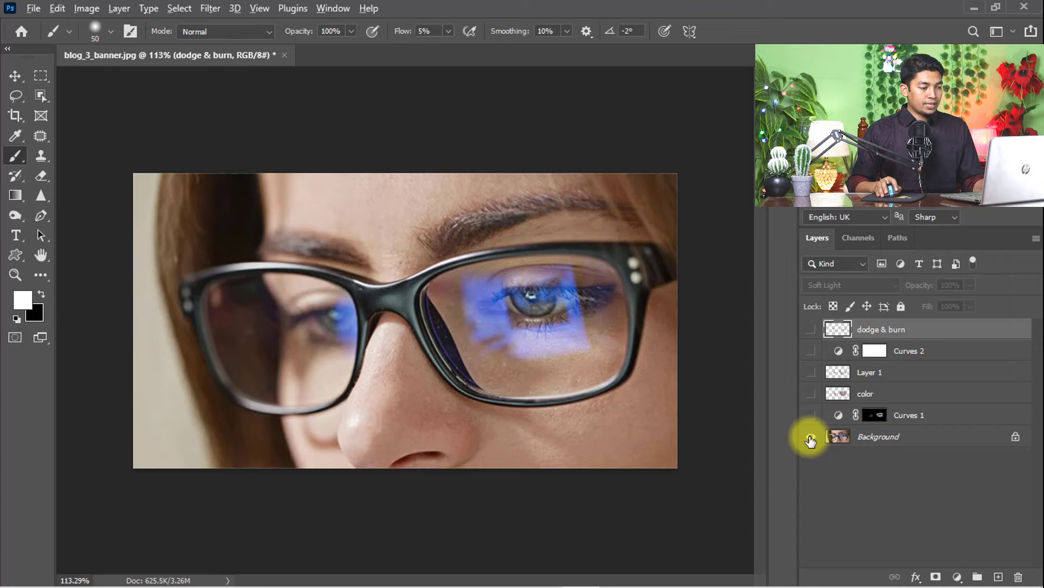
left_click(811, 440, "alt")
left_click(812, 440, "alt")
left_click(811, 440, "alt")
left_click(811, 439, "alt")
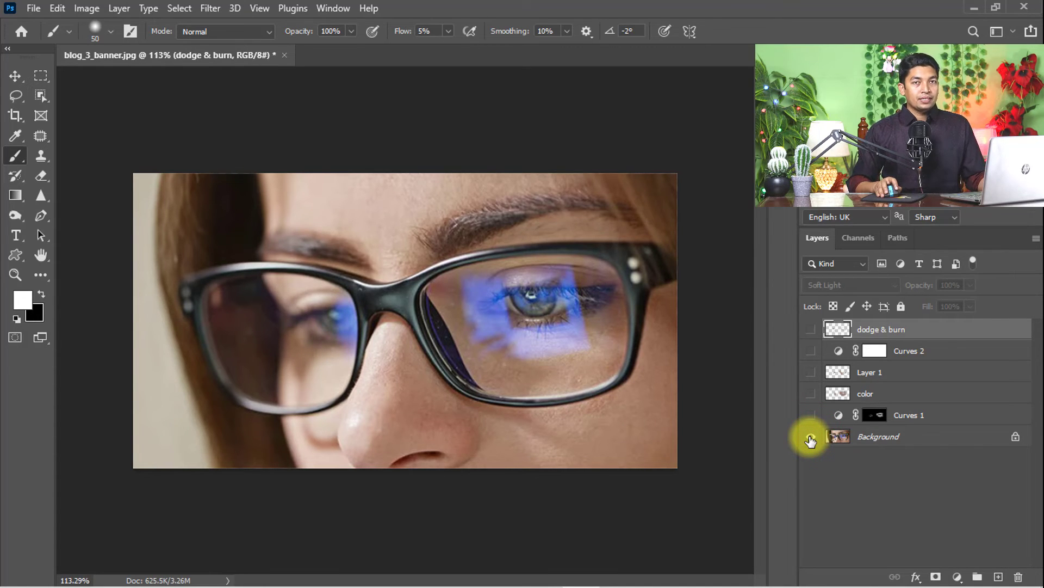